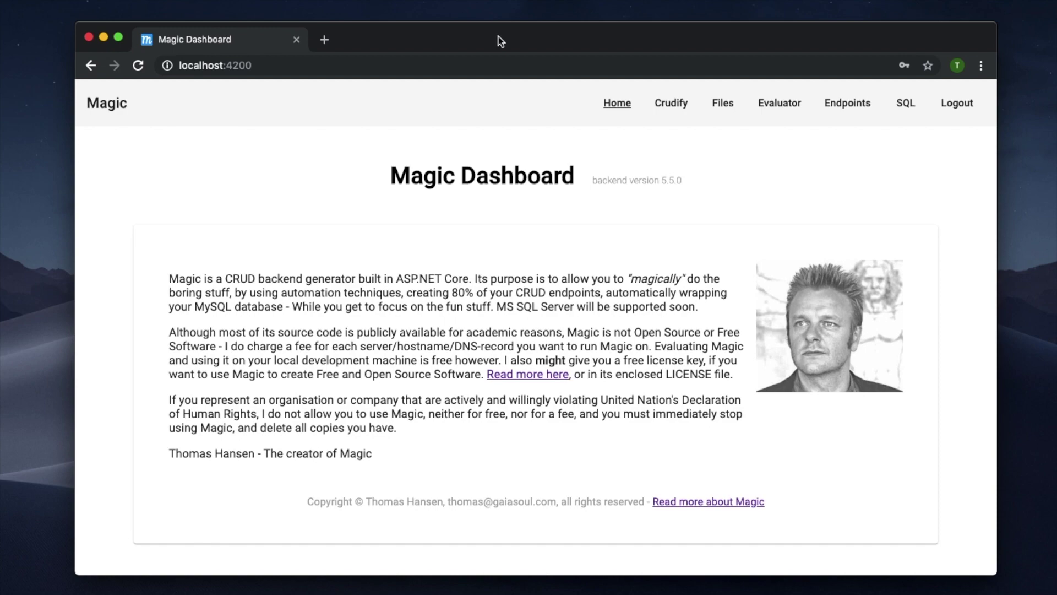
# Crudify the todos table of the mysql magic_sample database and list the resulting endpoints
pyautogui.scroll(5, 656, 184)
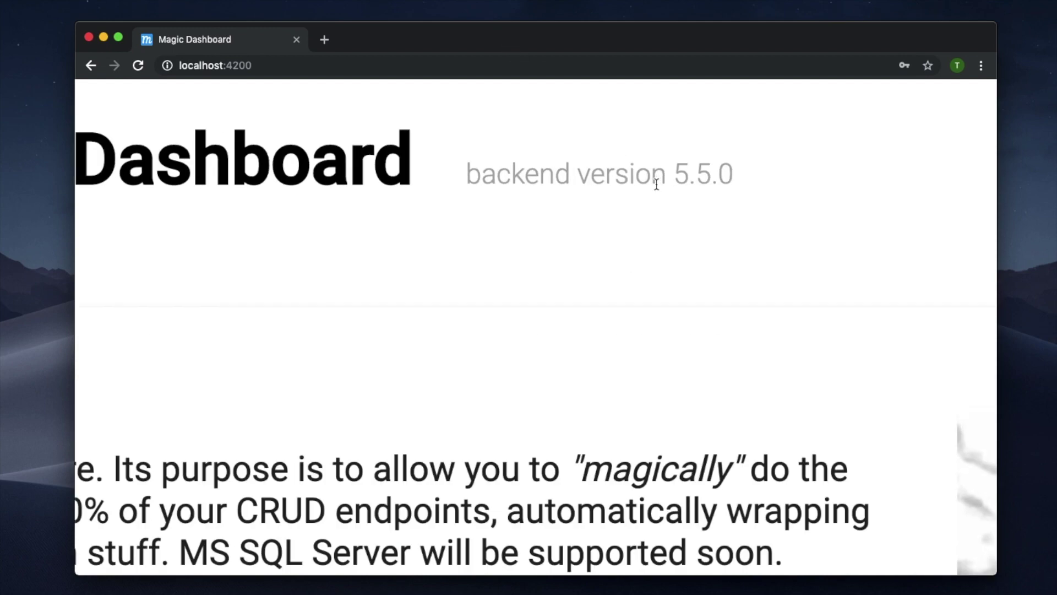
pyautogui.scroll(-5, 657, 183)
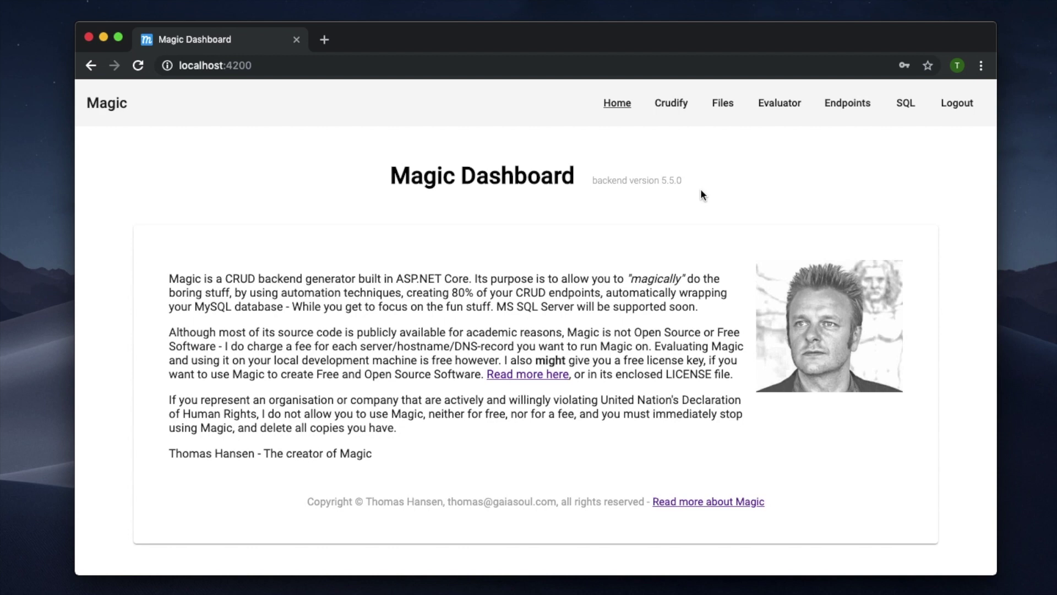
pyautogui.click(671, 108)
pyautogui.click(195, 174)
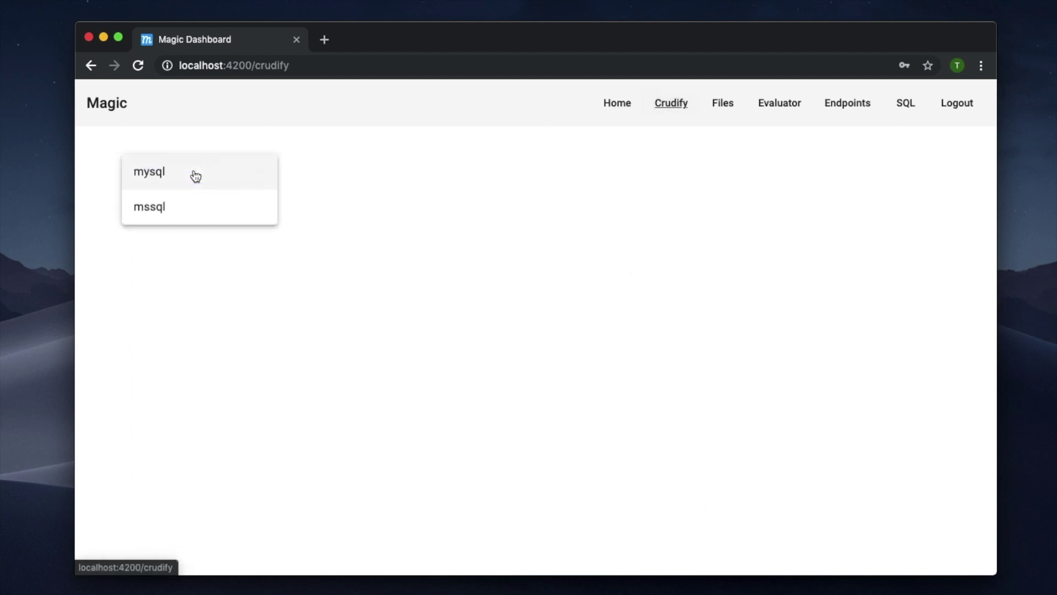
pyautogui.click(185, 174)
pyautogui.click(349, 175)
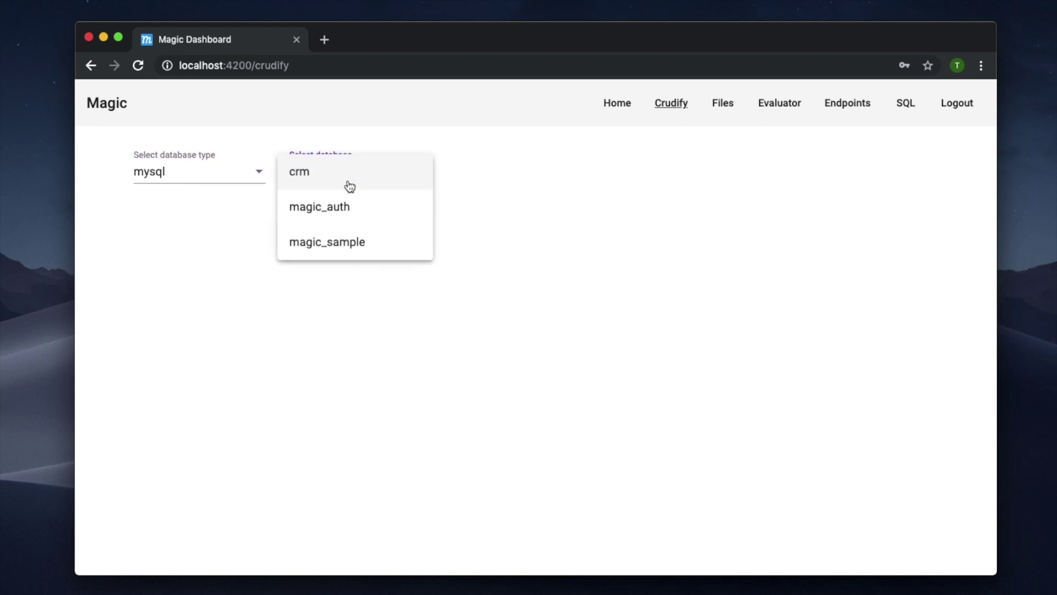
pyautogui.click(336, 244)
pyautogui.click(499, 174)
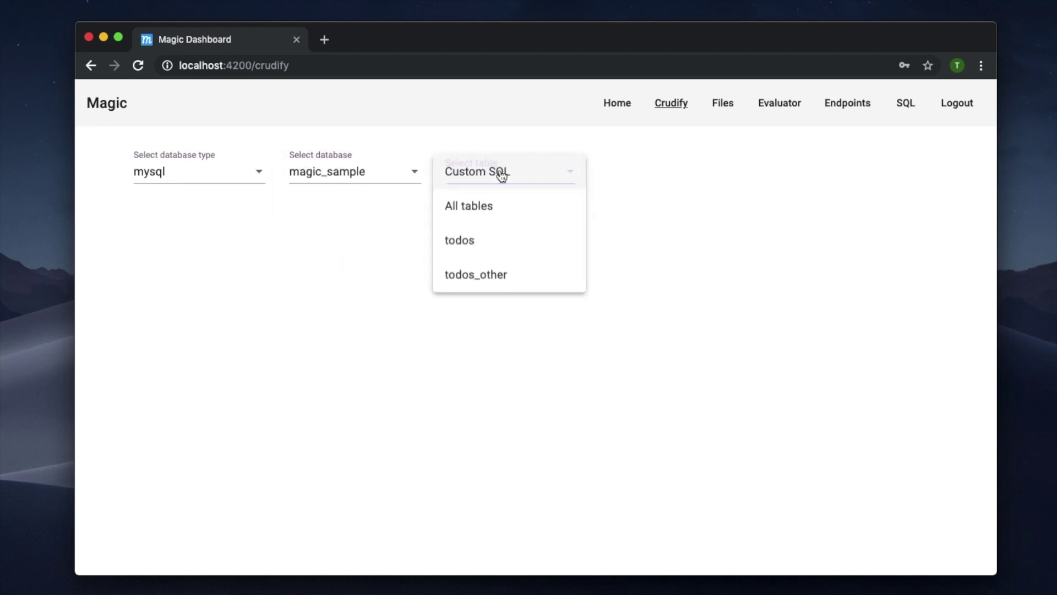
pyautogui.click(490, 245)
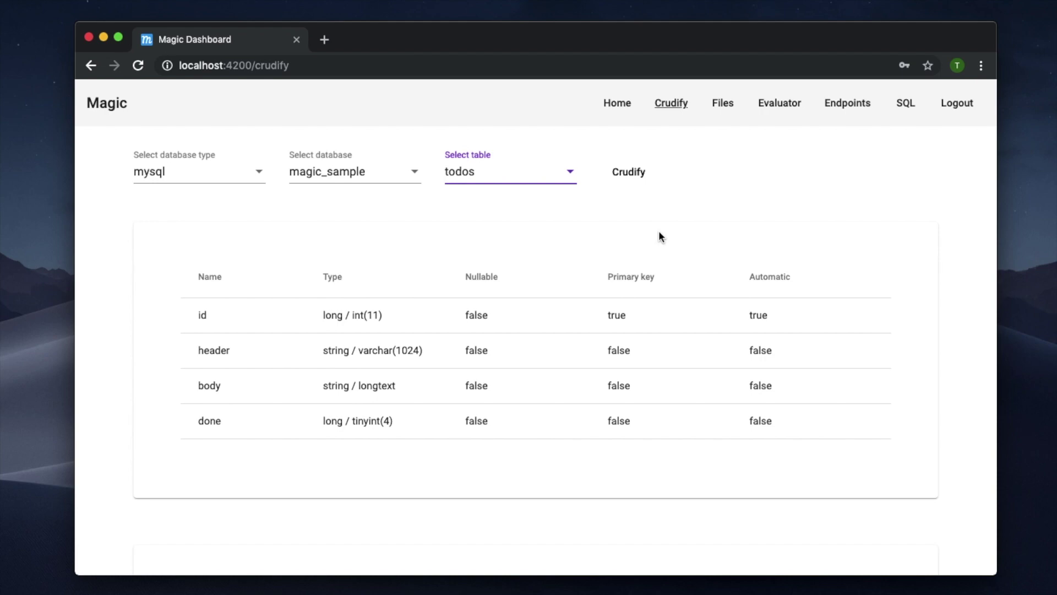
pyautogui.click(625, 181)
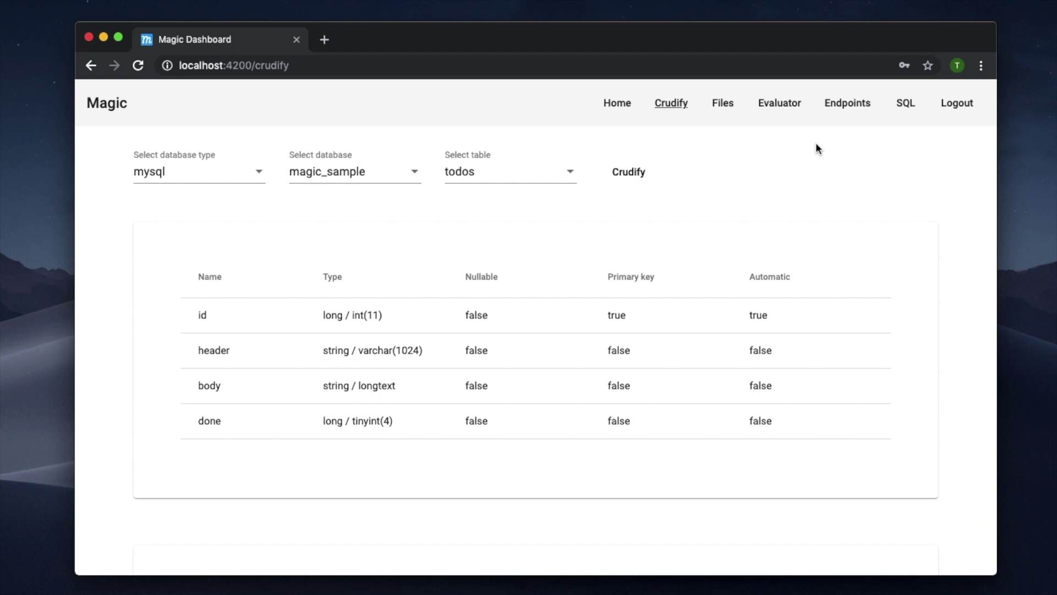
pyautogui.click(848, 110)
# Expand the todos 'get' endpoint to show its possible query parameters
pyautogui.scroll(-1, 523, 232)
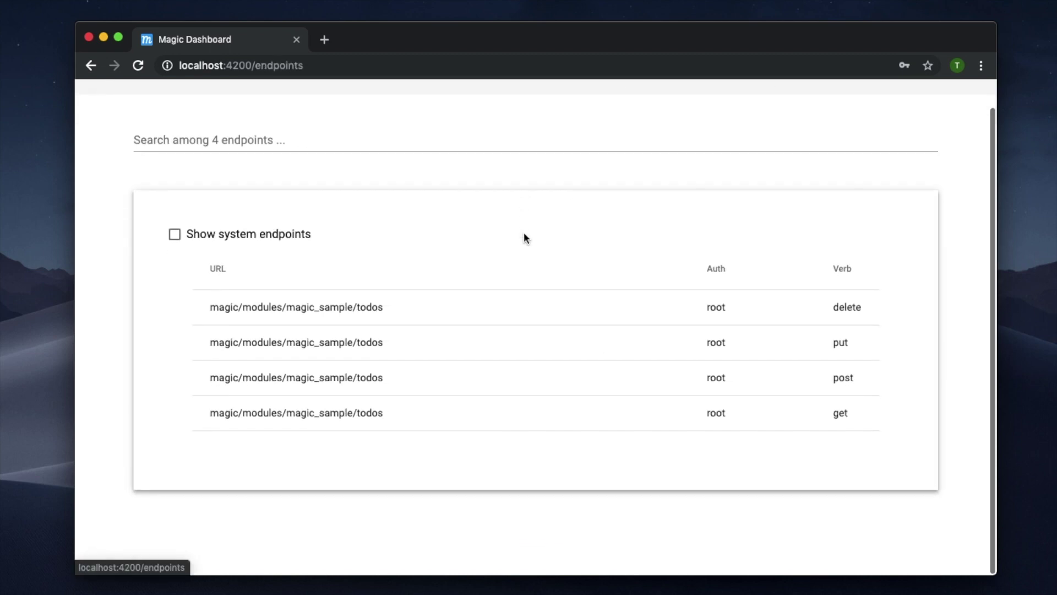
pyautogui.click(409, 417)
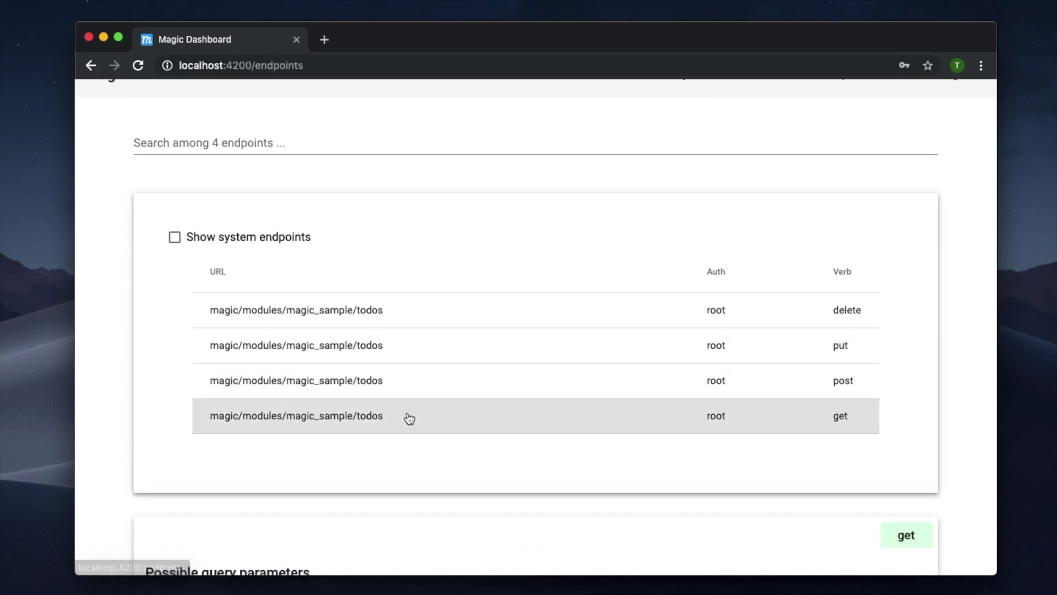
pyautogui.scroll(-8, 408, 418)
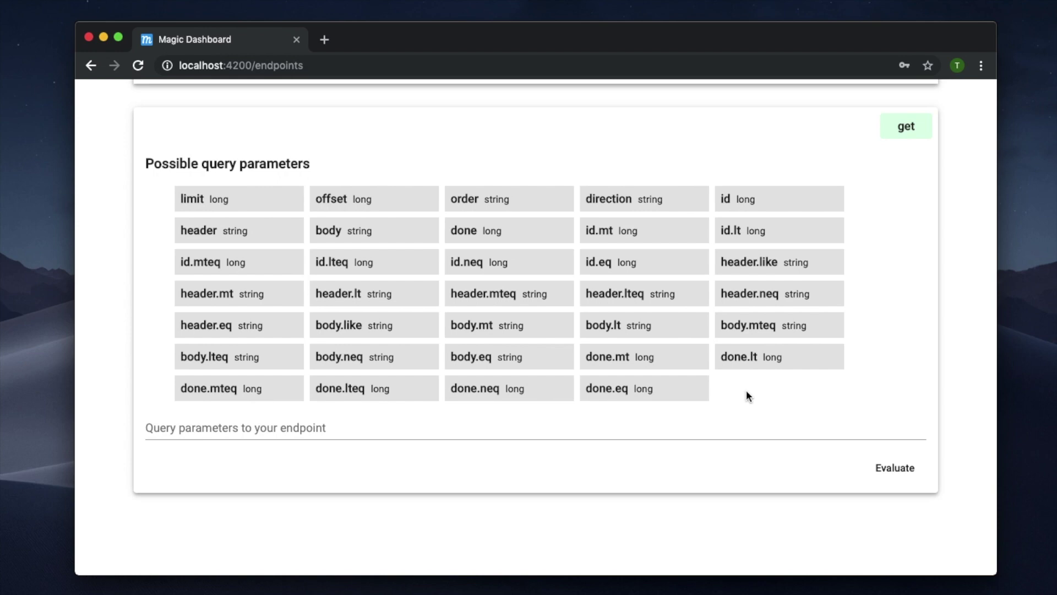
# Evaluate the todos get endpoint without parameters and select 'something' in the JSON results
pyautogui.click(892, 468)
pyautogui.scroll(-3, 738, 357)
pyautogui.scroll(-3, 737, 359)
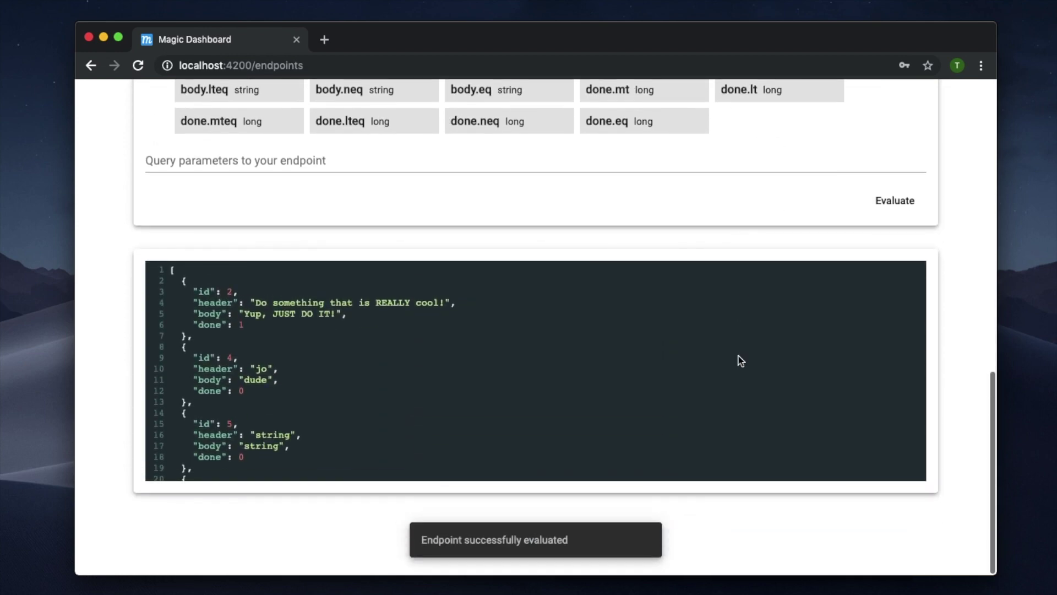
pyautogui.scroll(-10, 433, 359)
pyautogui.scroll(10, 433, 358)
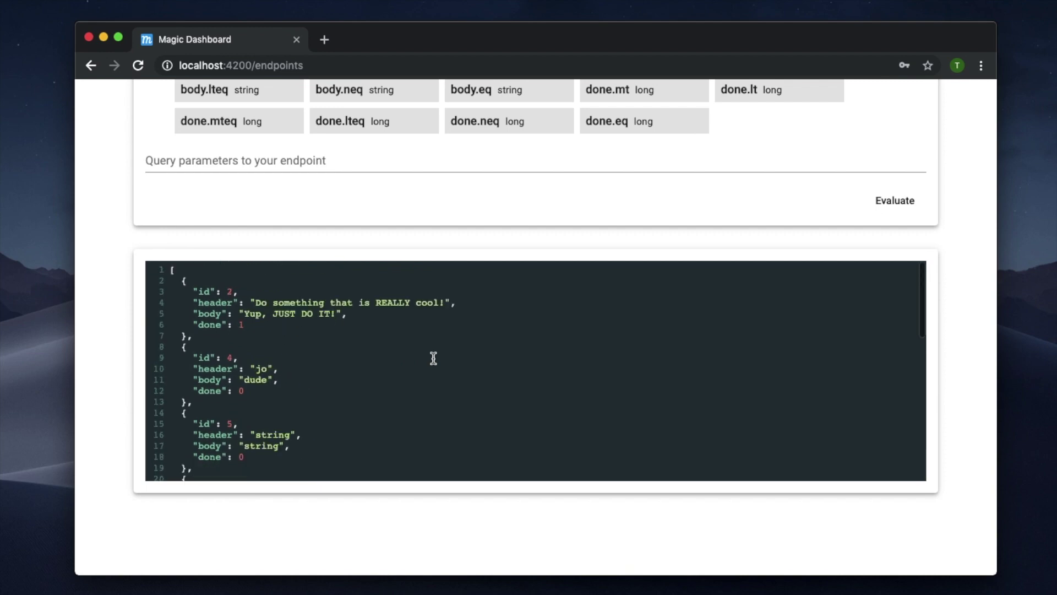
pyautogui.scroll(2, 422, 205)
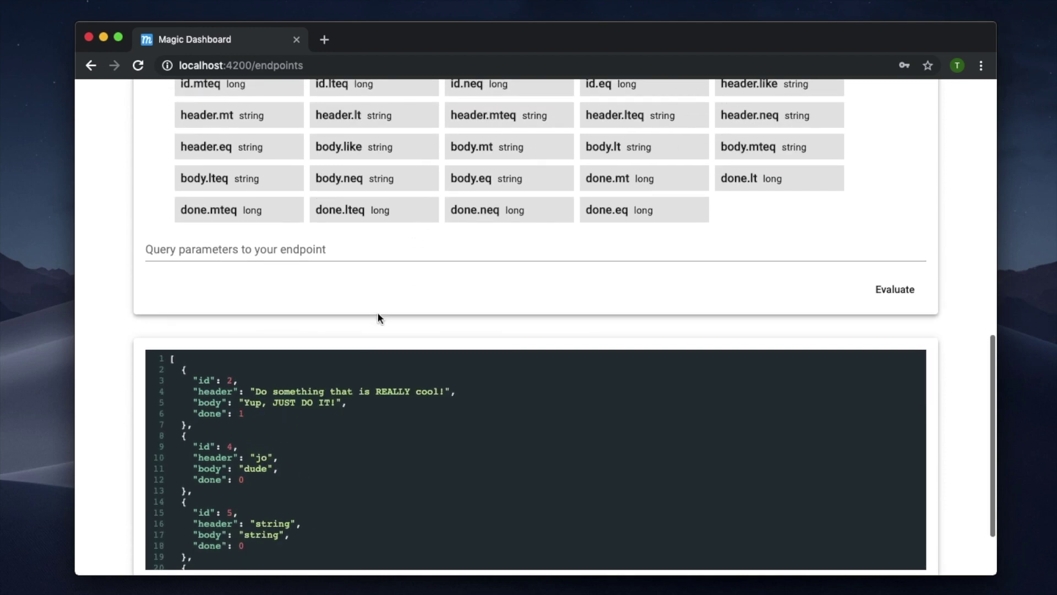
pyautogui.doubleClick(293, 391)
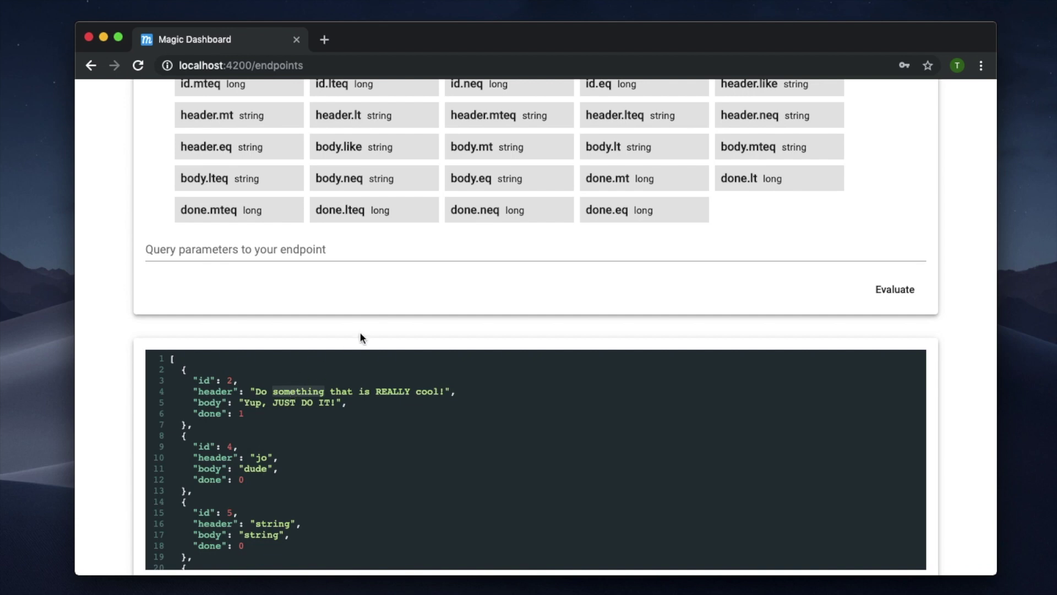
pyautogui.scroll(1, 372, 262)
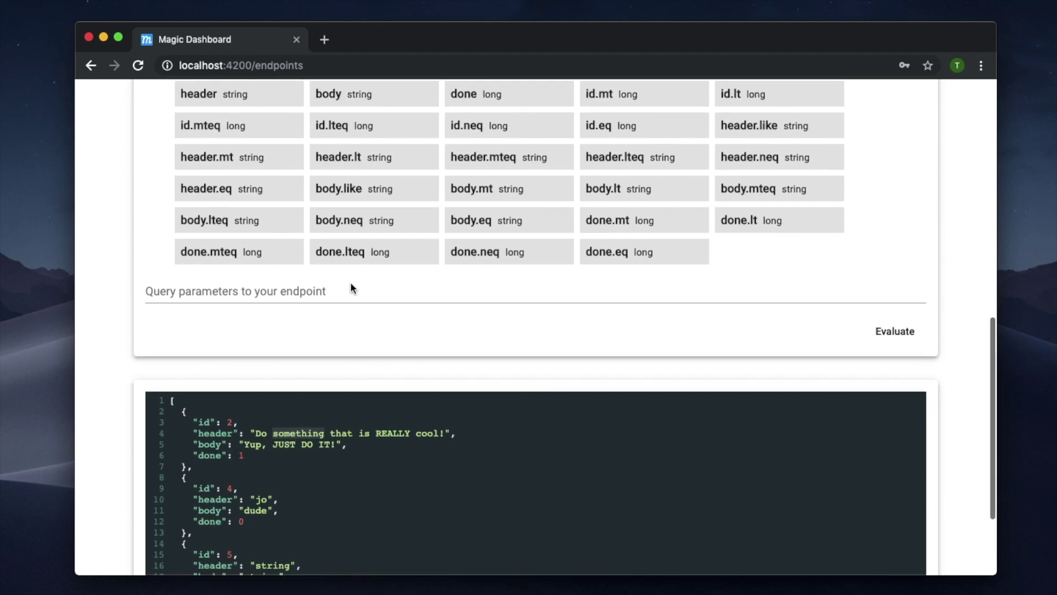
# Evaluate the endpoint filtered by header.like=%something%
pyautogui.click(349, 287)
pyautogui.write('header')
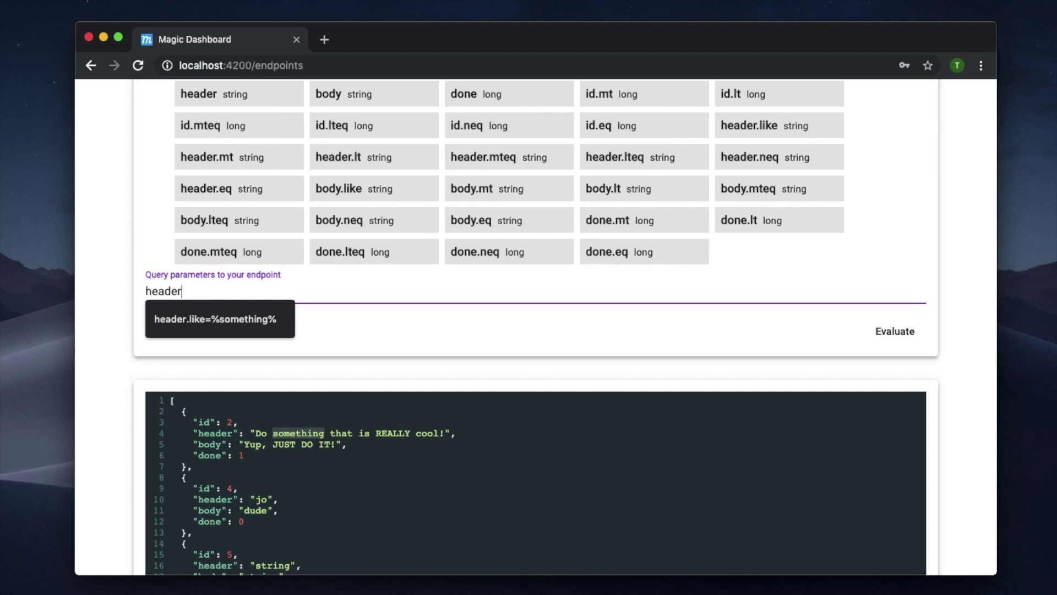
pyautogui.write('.like=%something')
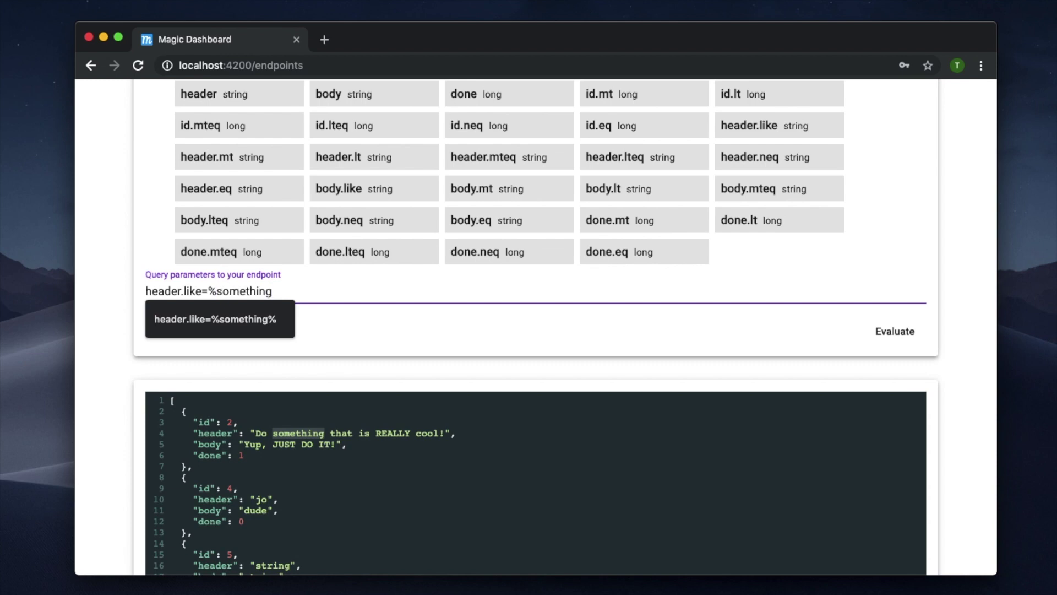
pyautogui.press('Return')
pyautogui.click(880, 328)
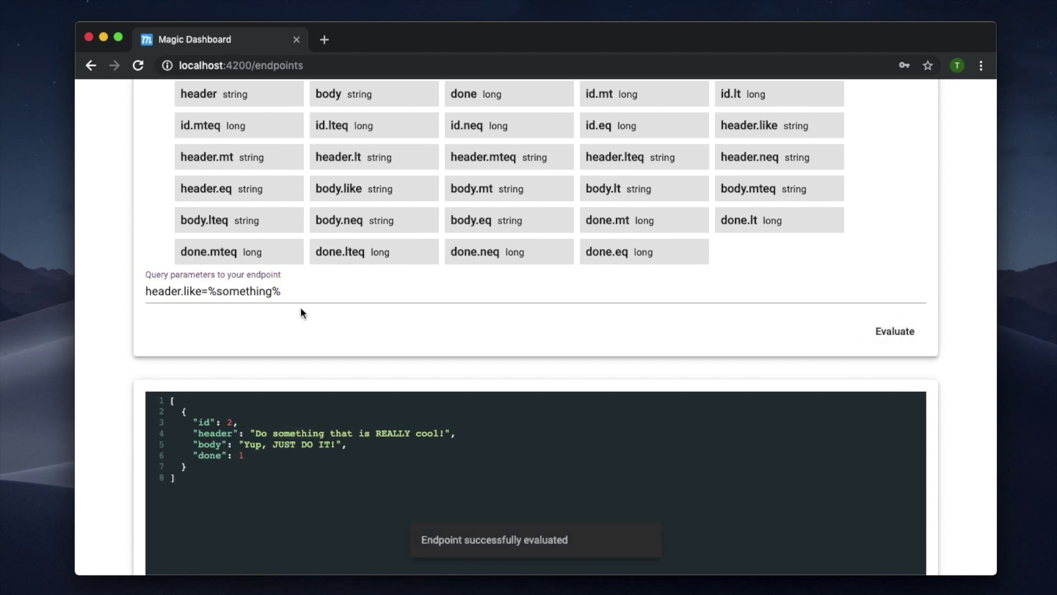
# Replace the query parameters with done.eq=1
pyautogui.click(312, 293)
pyautogui.press('super+a')
pyautogui.write('done.eq')
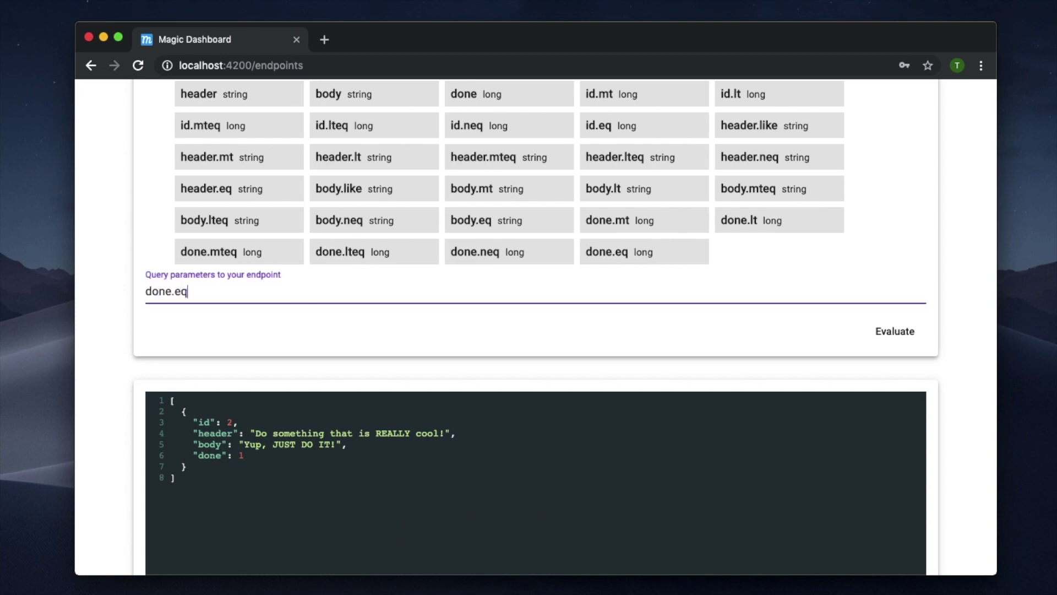
pyautogui.write('=1')
# Evaluate the done.eq=1 filter, then replace the query with header.lt=string
pyautogui.click(894, 328)
pyautogui.click(402, 288)
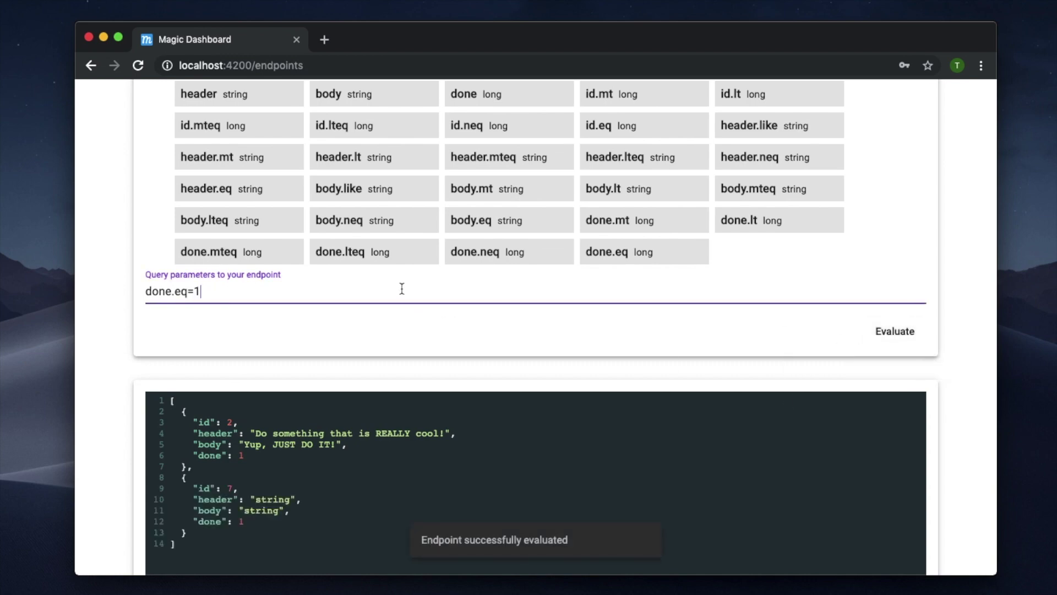
pyautogui.press('super+a')
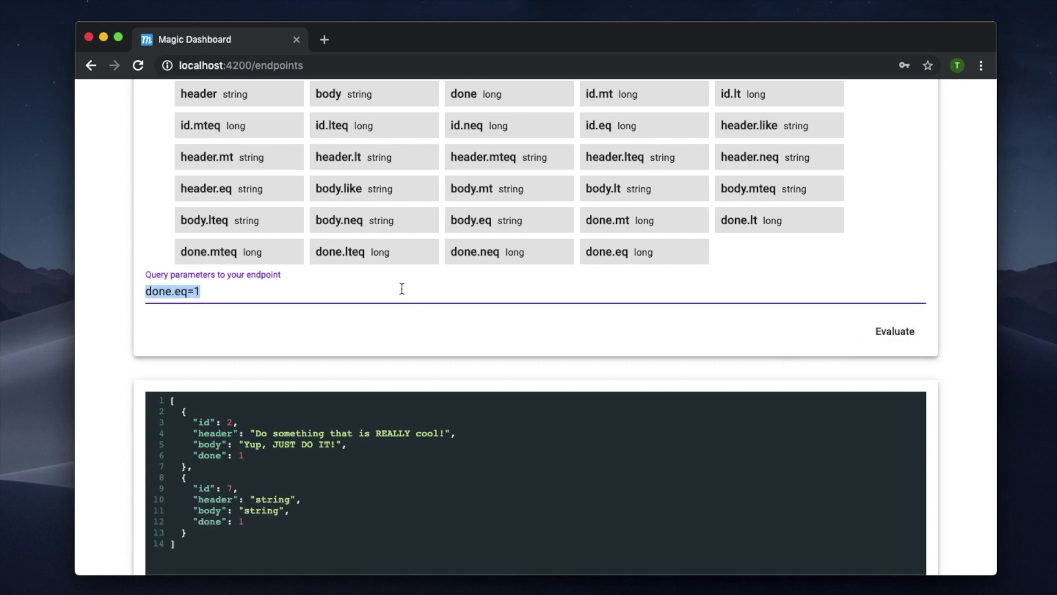
pyautogui.write('header.lt')
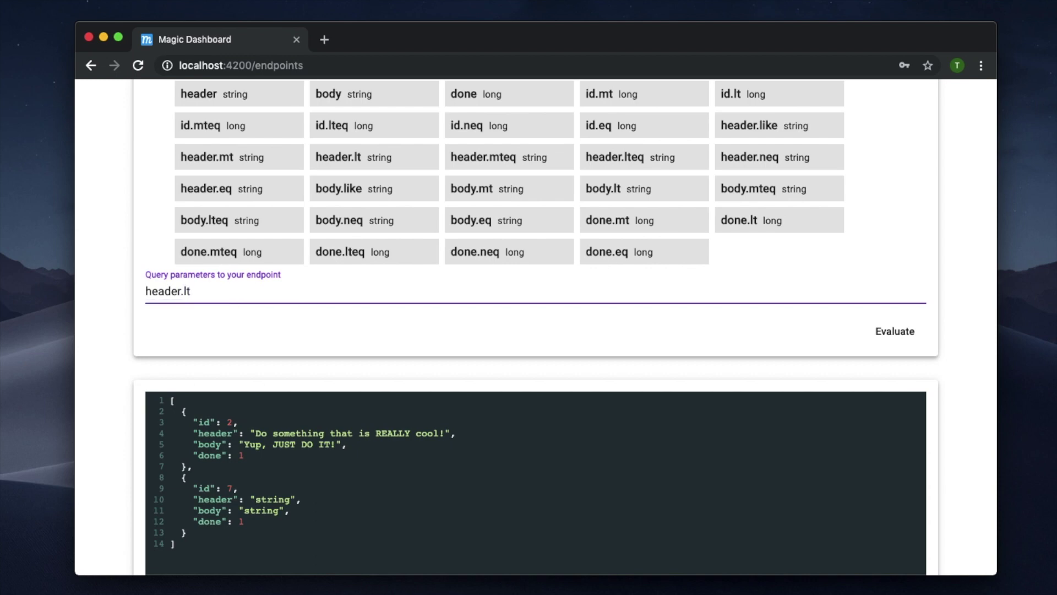
pyautogui.write('=string')
# Evaluate the header.lt=string query and scroll through the returned records
pyautogui.click(903, 333)
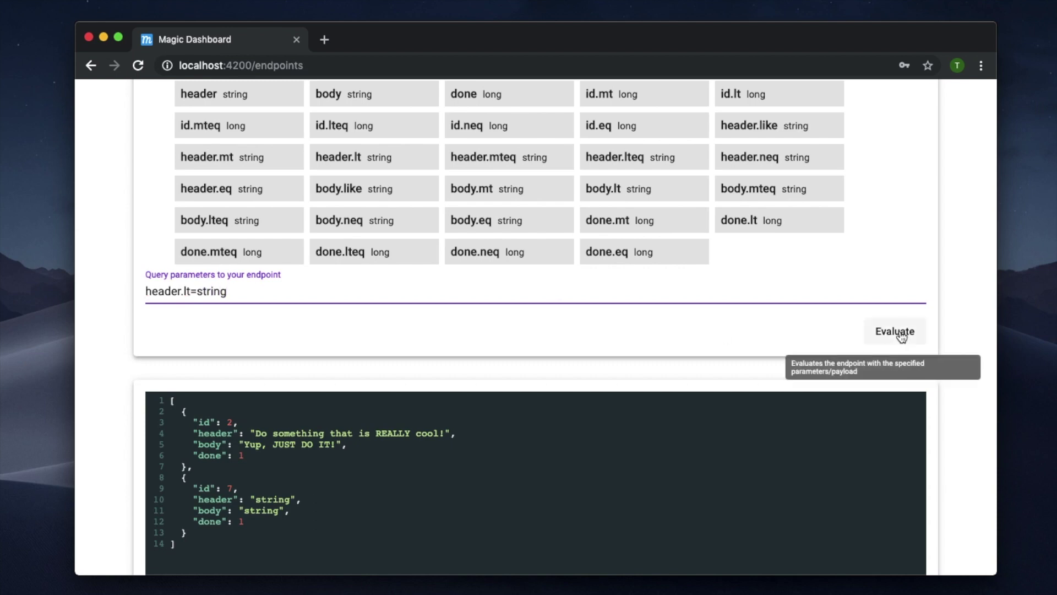
pyautogui.scroll(-5, 580, 448)
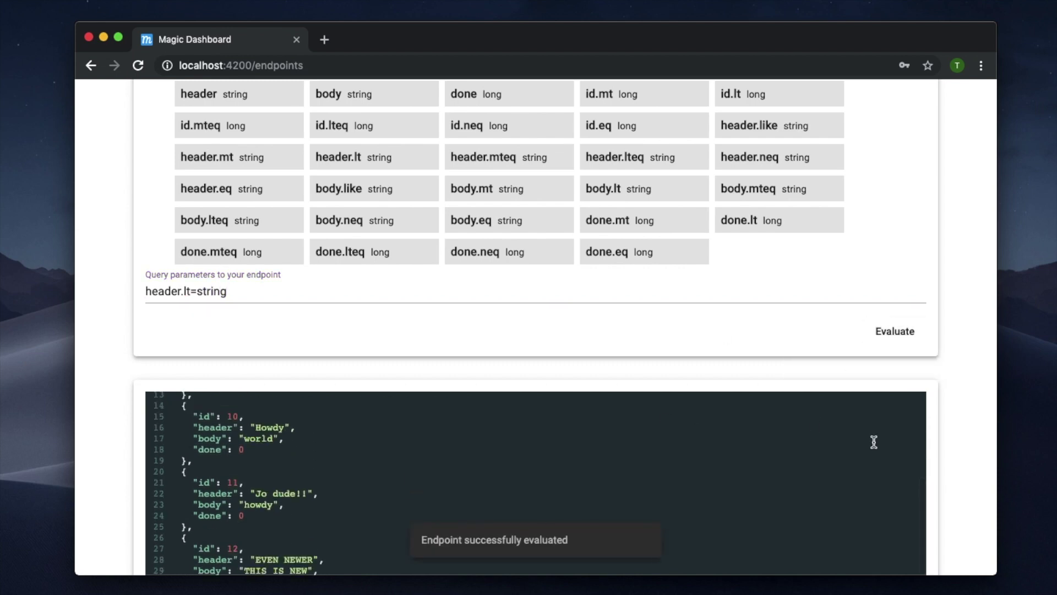
pyautogui.scroll(-3, 950, 456)
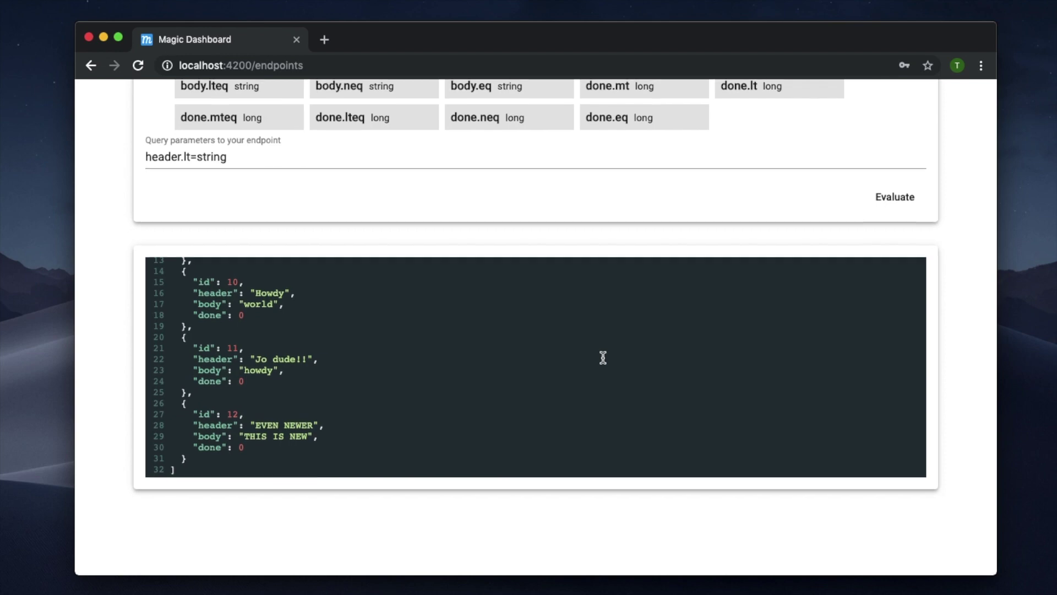
pyautogui.scroll(5, 603, 358)
pyautogui.scroll(6, 603, 358)
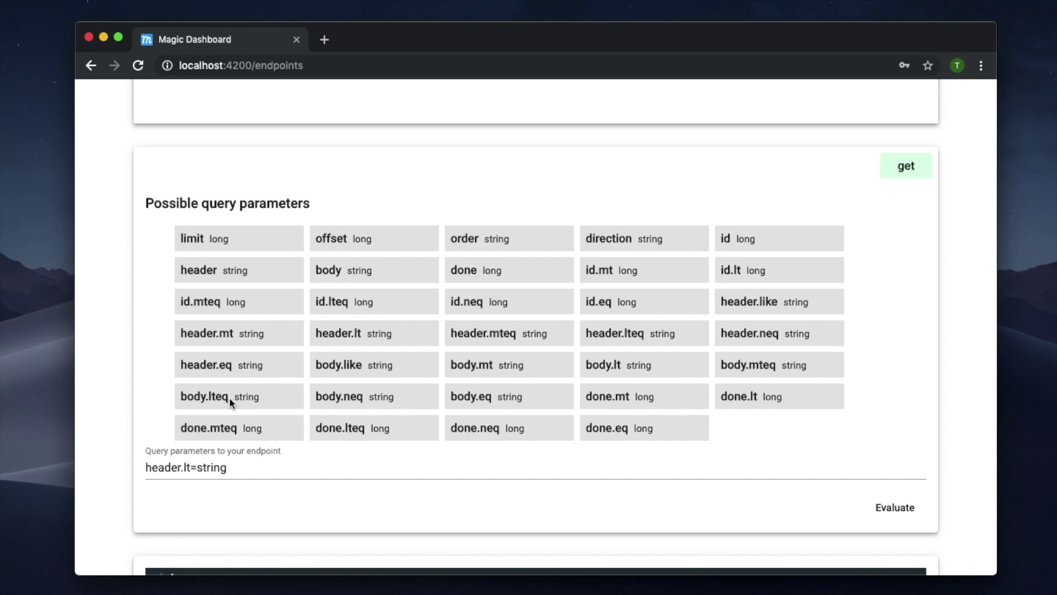
# Highlight the body.neq and body.like parameter names, then return to the Crudify page
pyautogui.moveTo(365, 397); pyautogui.dragTo(329, 396)
pyautogui.click(396, 397)
pyautogui.moveTo(362, 364); pyautogui.dragTo(314, 365)
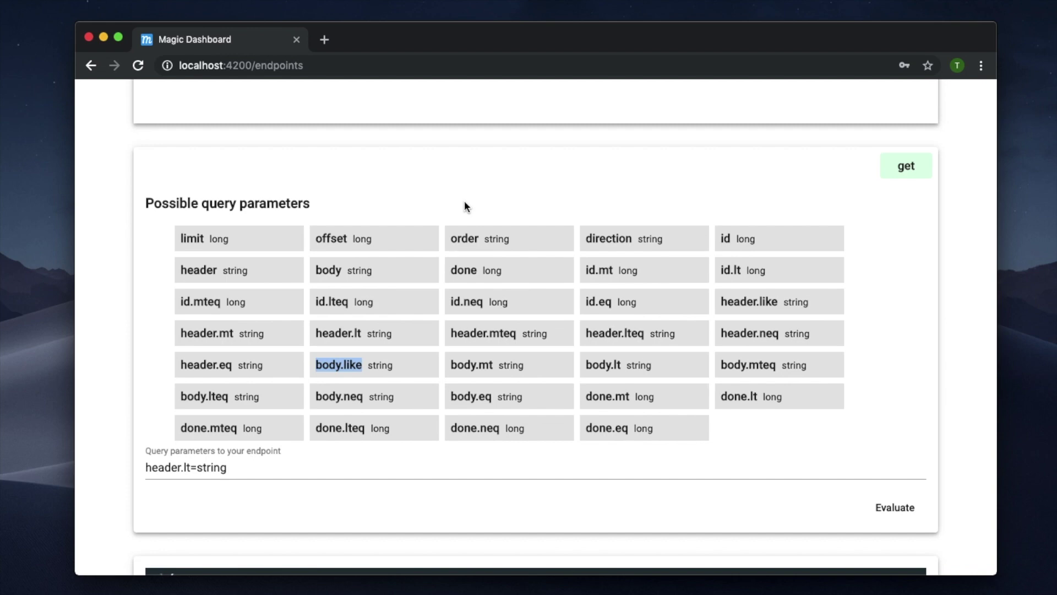
pyautogui.scroll(4, 464, 202)
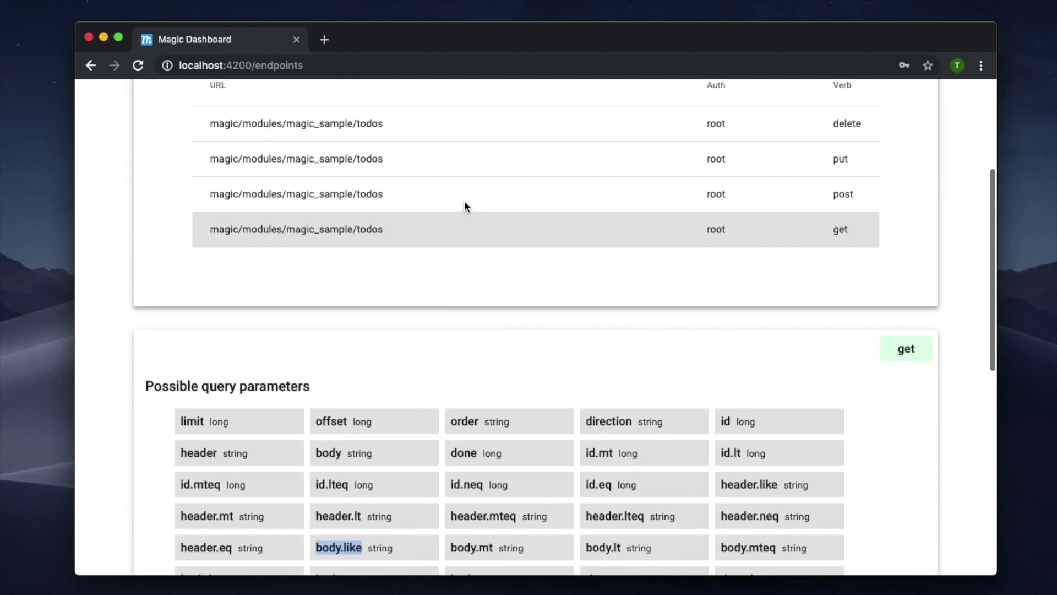
pyautogui.scroll(4, 471, 204)
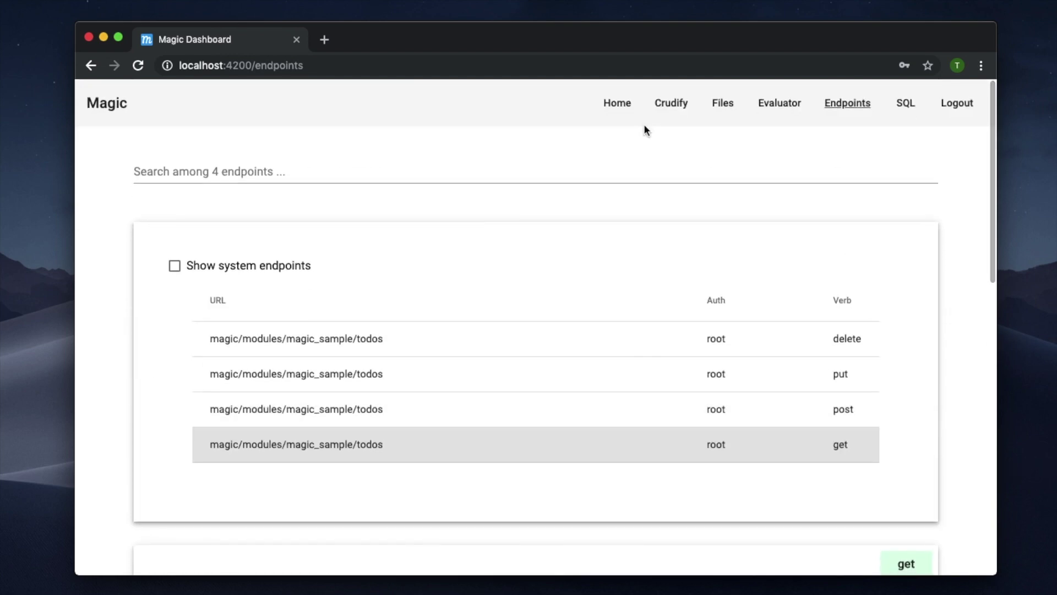
pyautogui.click(671, 110)
# Crudify all tables of the mysql crm database, producing 36 endpoints
pyautogui.click(215, 171)
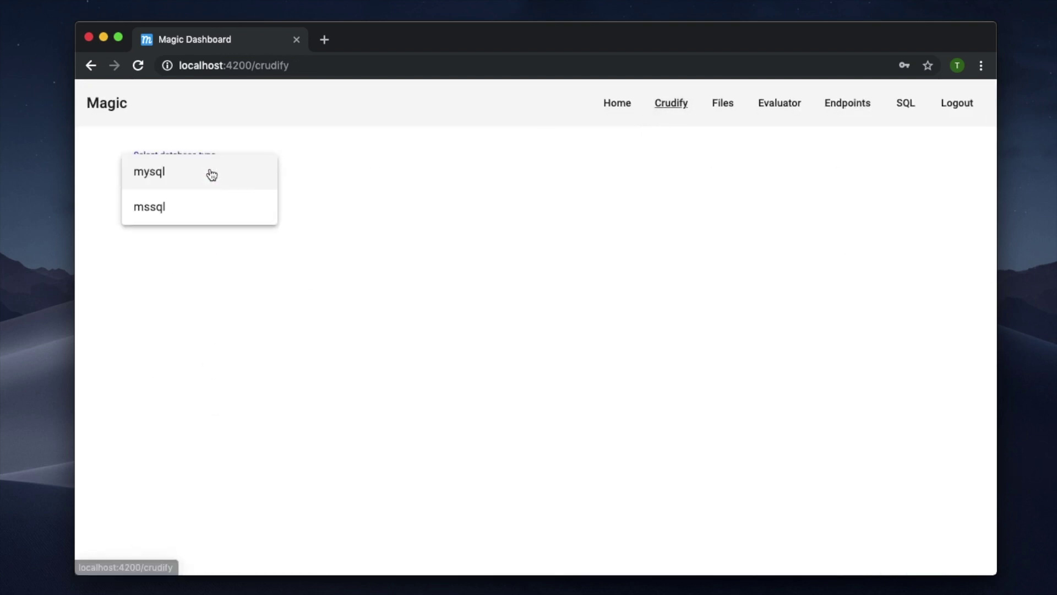
pyautogui.click(216, 180)
pyautogui.click(368, 175)
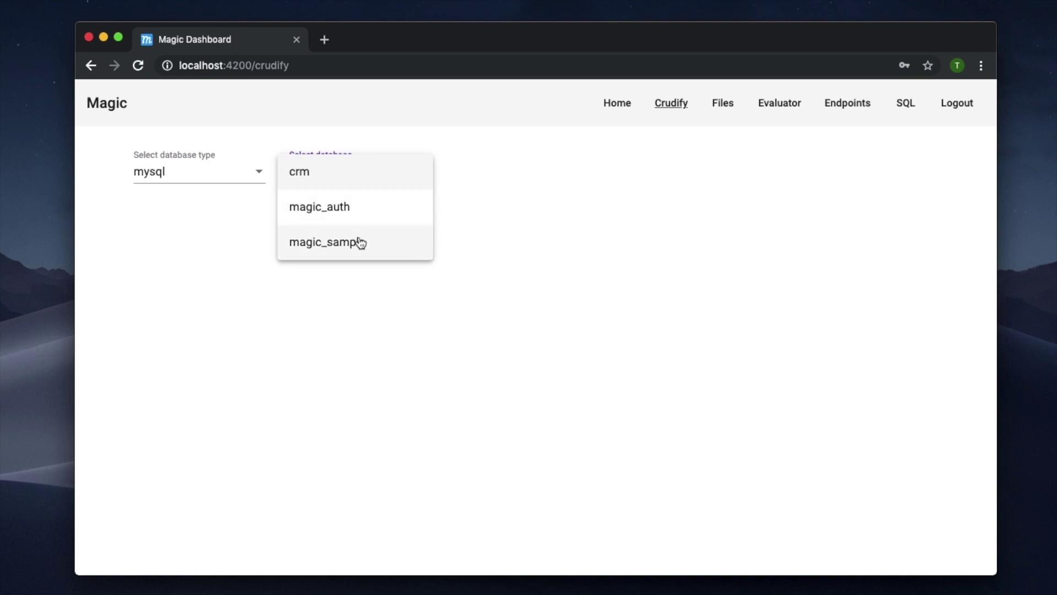
pyautogui.click(365, 173)
pyautogui.click(529, 171)
pyautogui.click(507, 214)
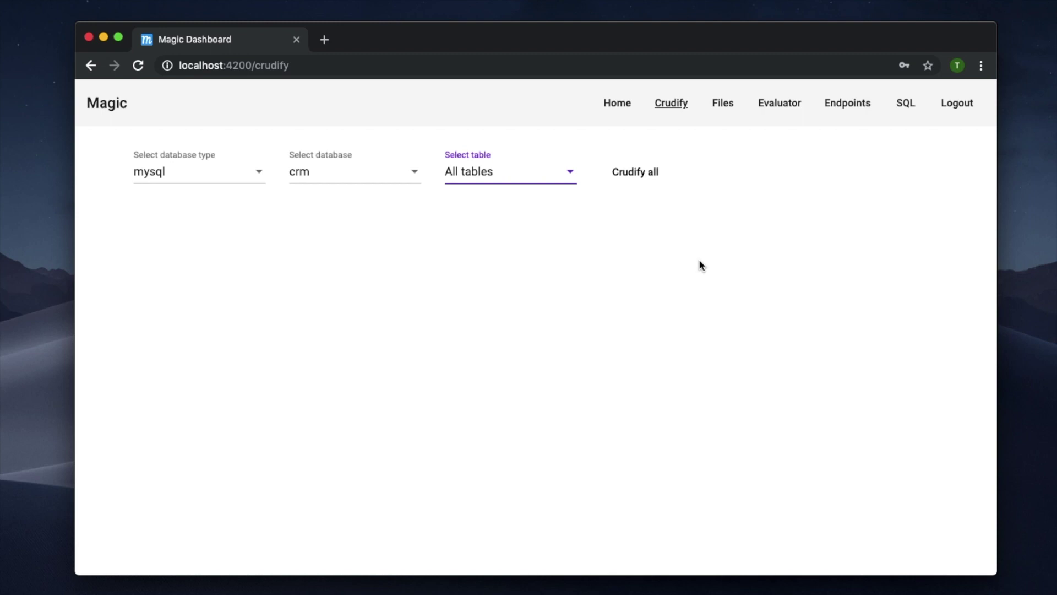
pyautogui.click(634, 171)
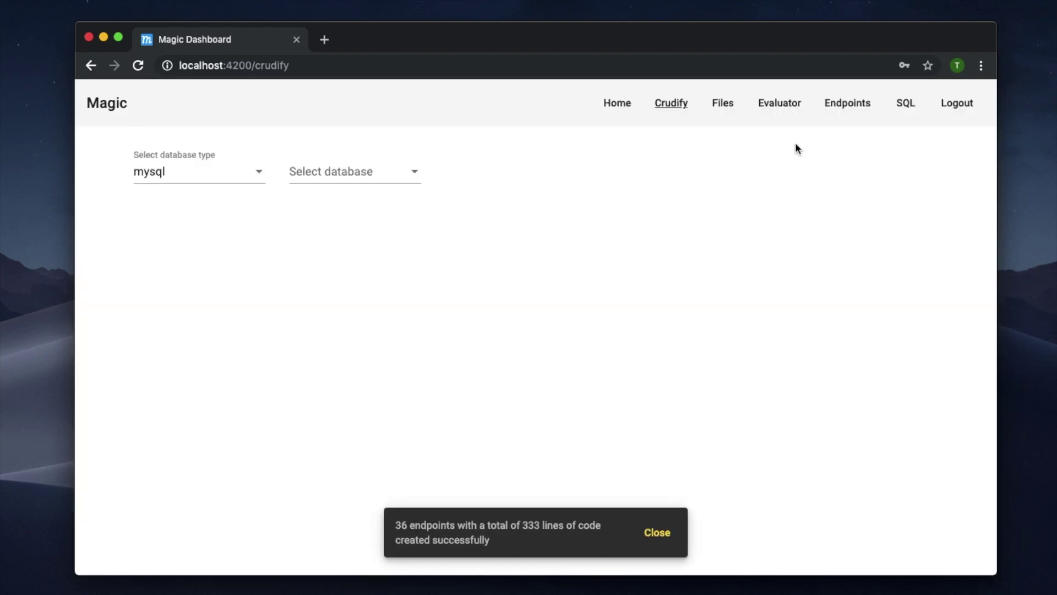
pyautogui.click(849, 105)
# Delete the /modules/crm/ folder in Files
pyautogui.scroll(-5, 509, 412)
pyautogui.scroll(-15, 511, 412)
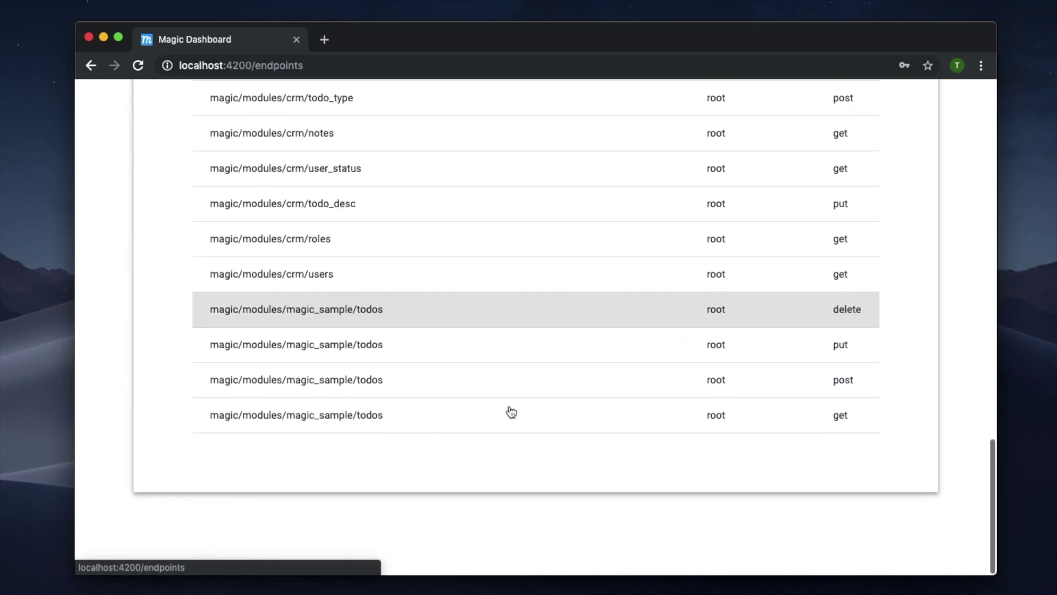
pyautogui.scroll(20, 509, 412)
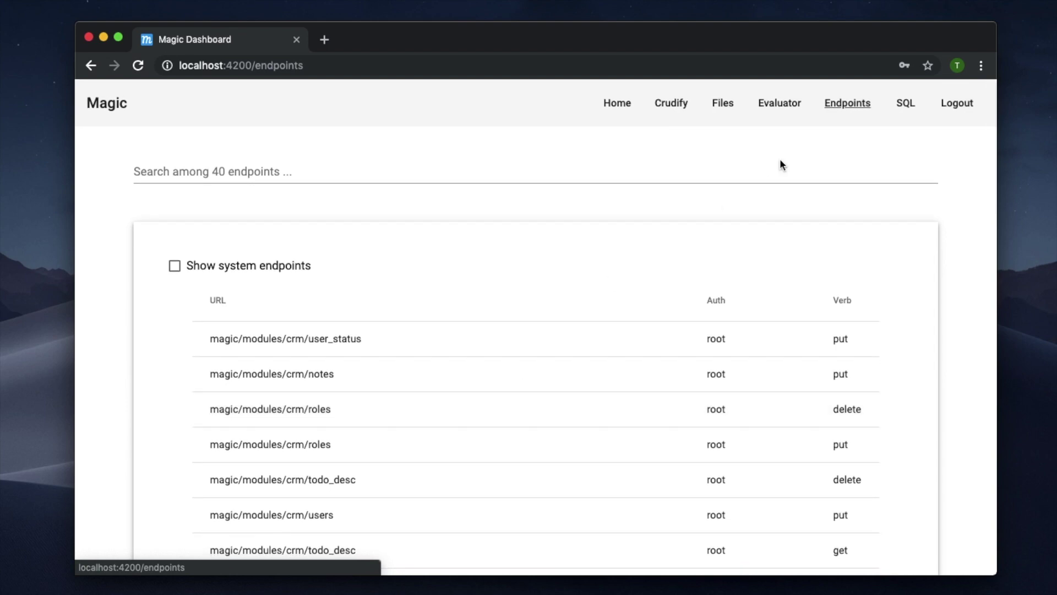
pyautogui.click(728, 106)
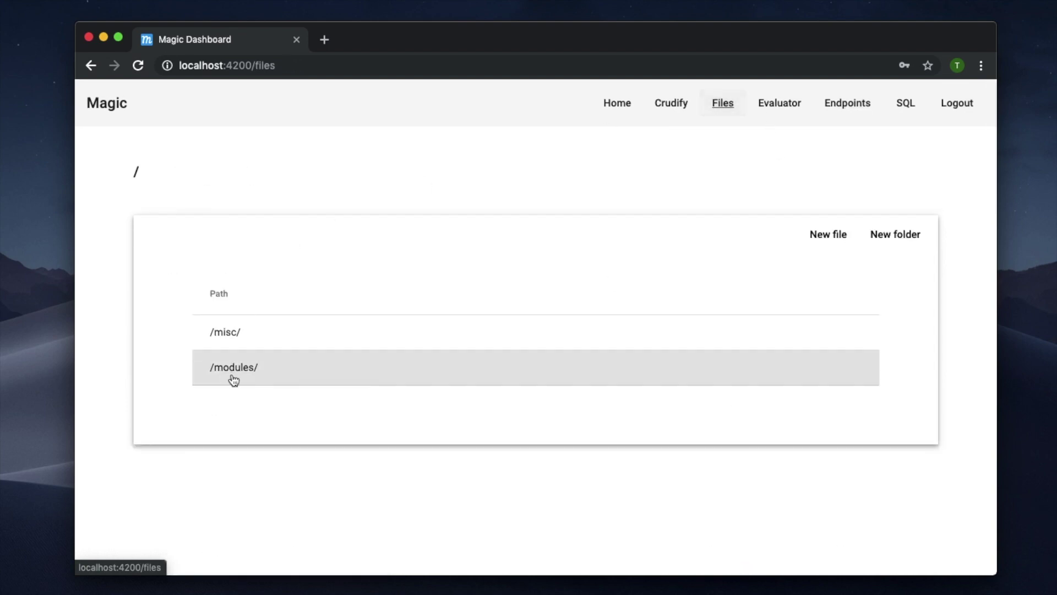
pyautogui.click(279, 378)
pyautogui.click(335, 335)
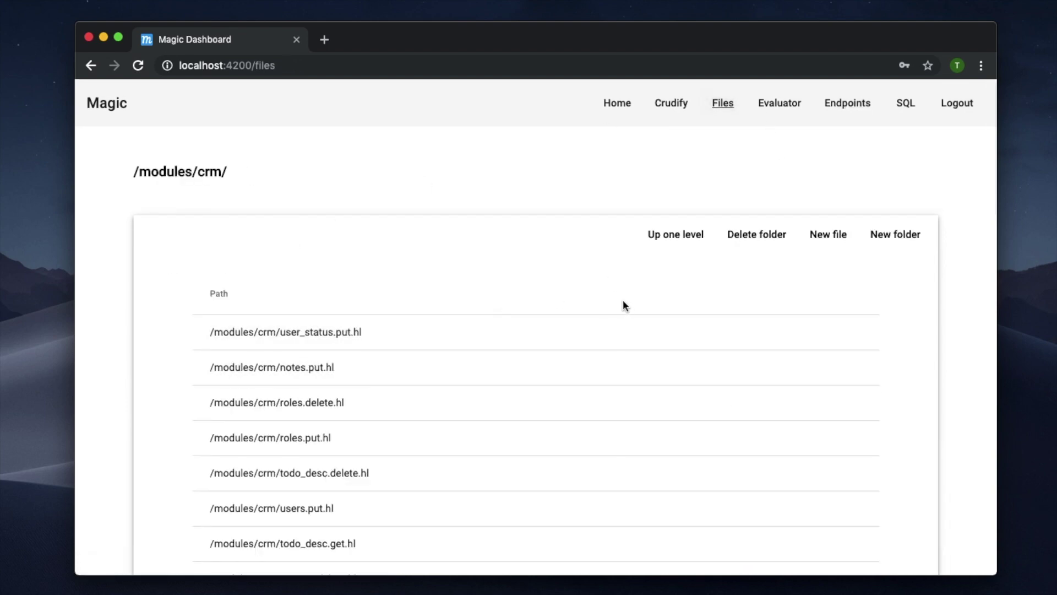
pyautogui.click(749, 243)
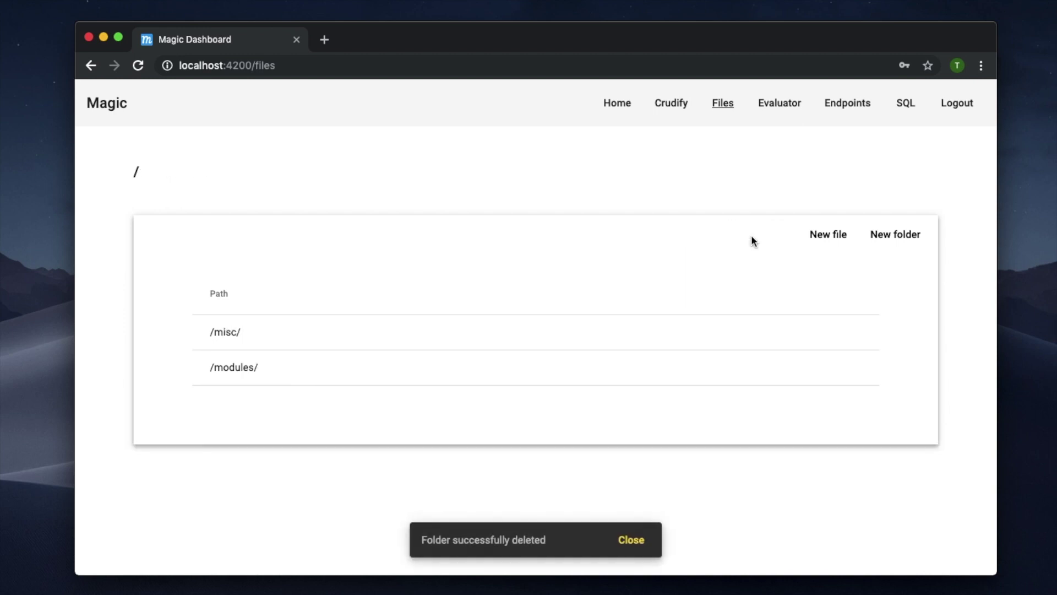
# Check the remaining endpoints, then delete the /modules/magic_sample/ folder
pyautogui.click(844, 110)
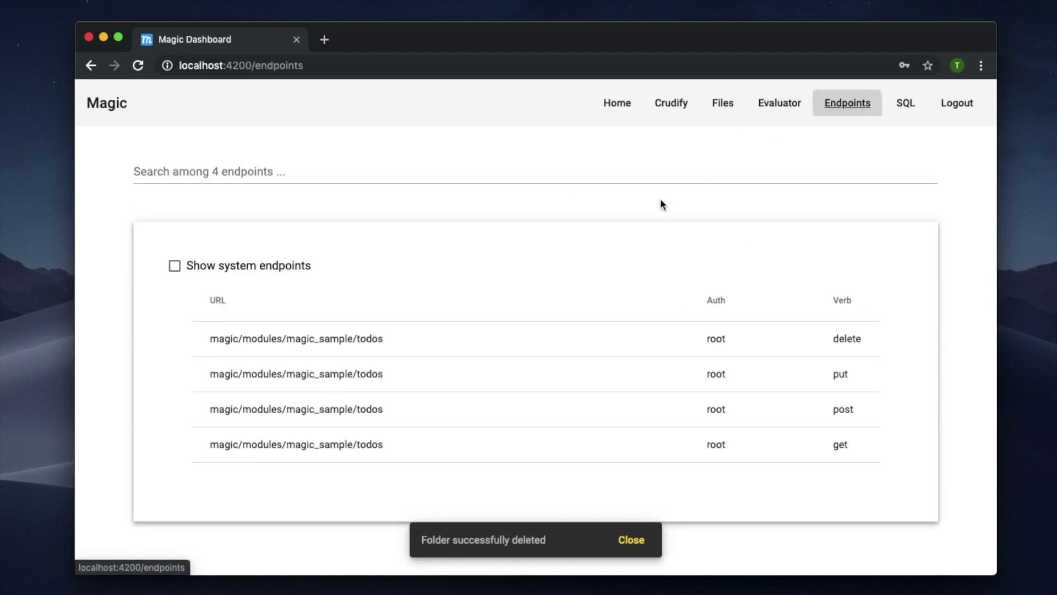
pyautogui.scroll(-1, 637, 219)
pyautogui.scroll(1, 640, 218)
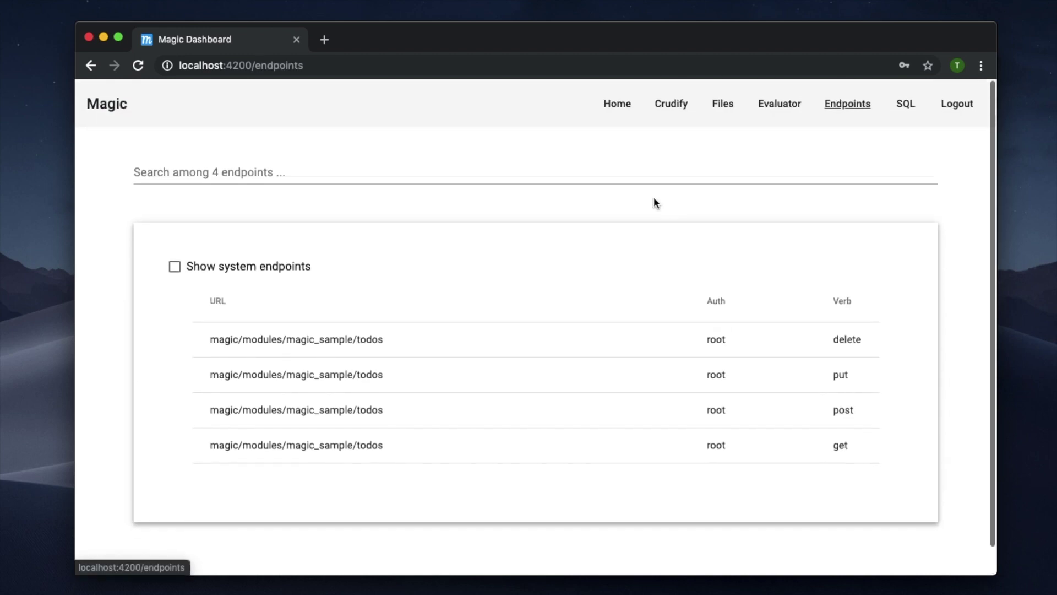
pyautogui.click(719, 105)
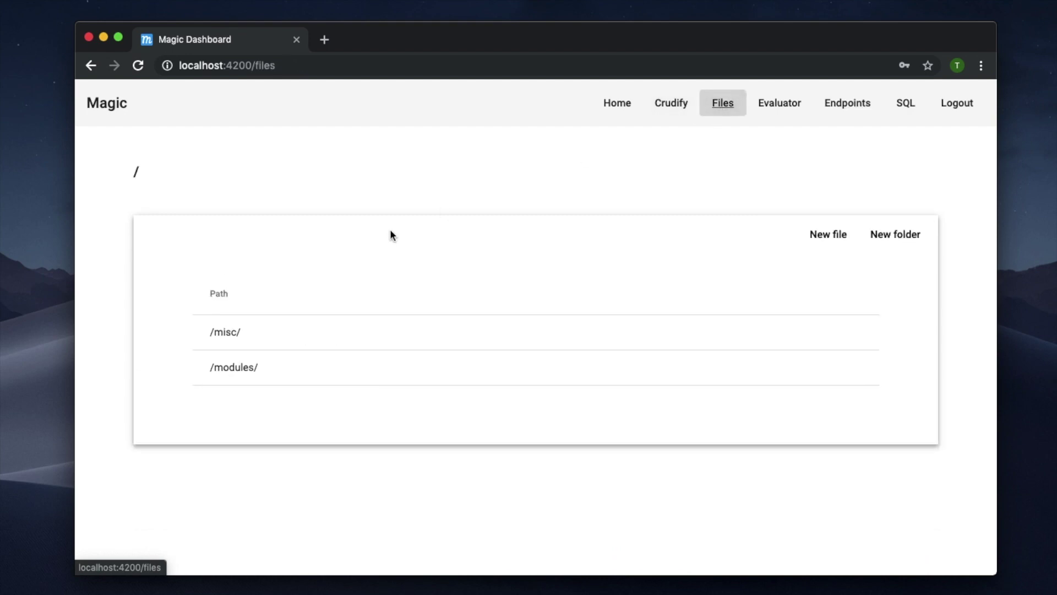
pyautogui.click(321, 377)
pyautogui.click(367, 340)
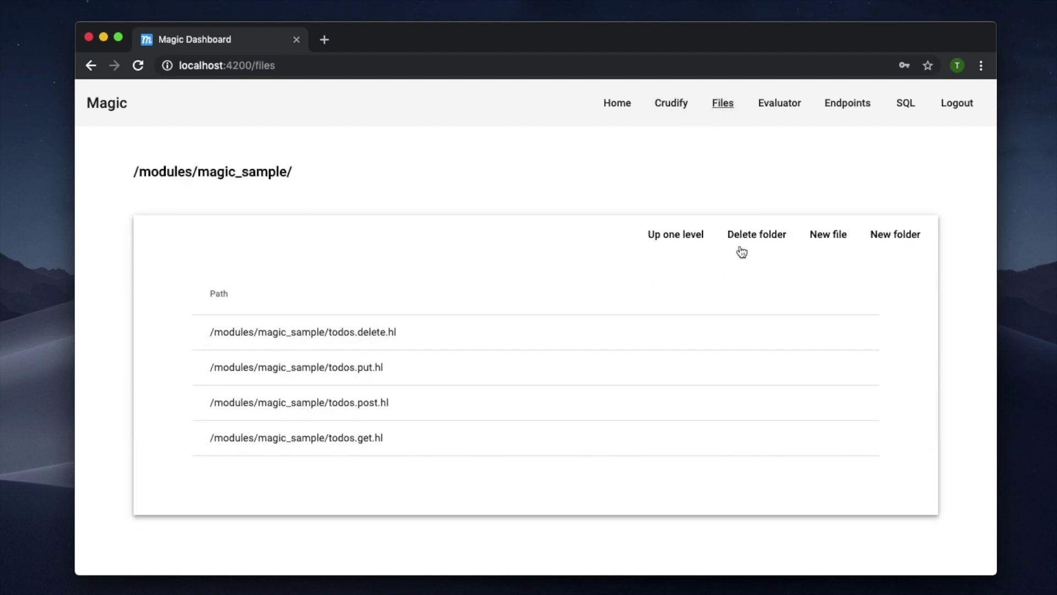
pyautogui.click(764, 237)
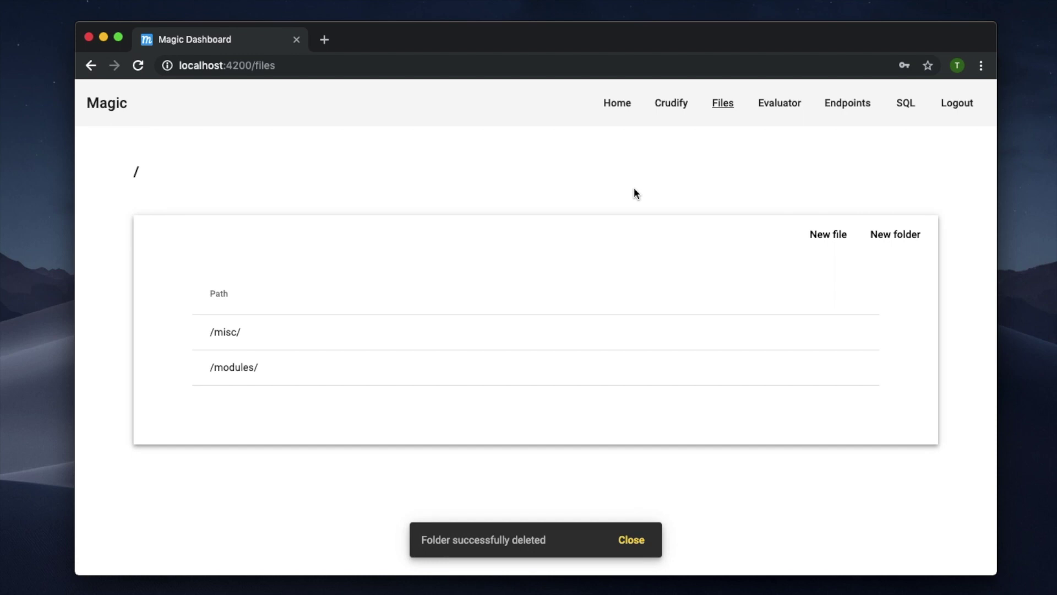
pyautogui.click(668, 106)
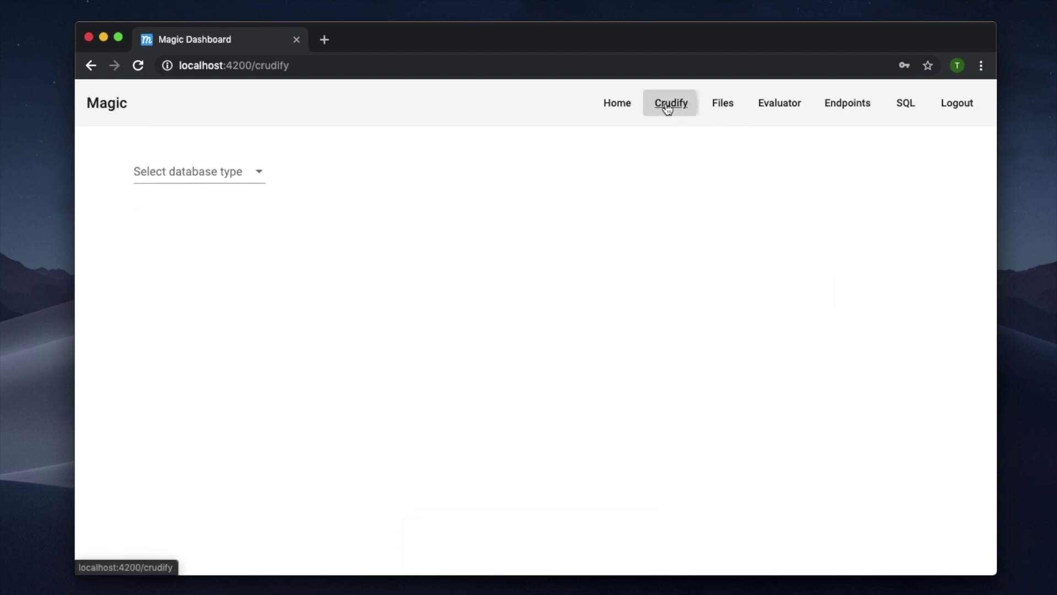
# Re-crudify the mysql magic_sample todos table and browse the /modules/ folder in Files
pyautogui.click(223, 175)
pyautogui.click(189, 185)
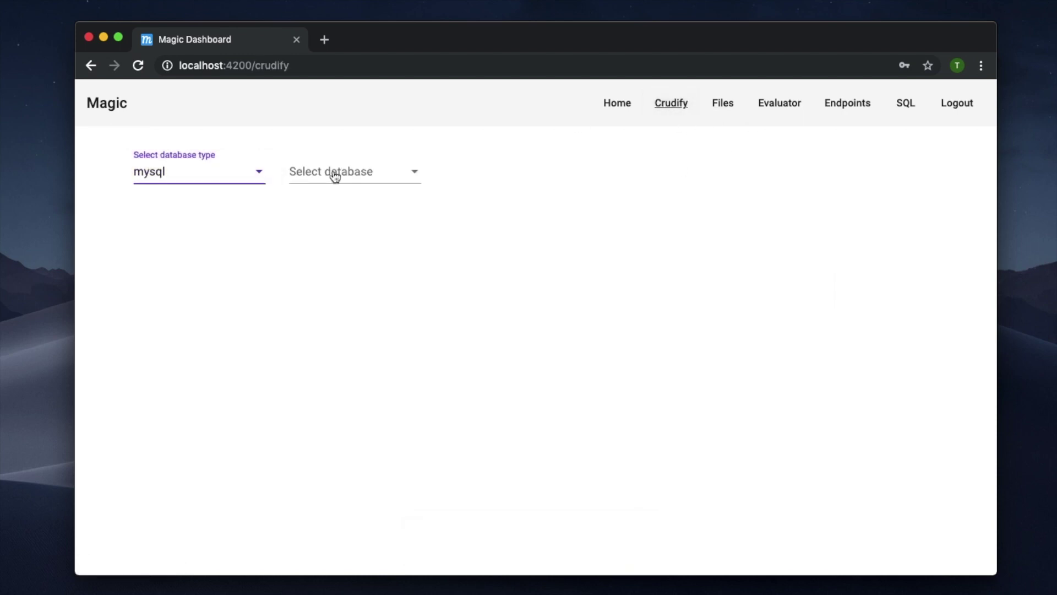
pyautogui.click(344, 174)
pyautogui.click(345, 245)
pyautogui.click(520, 170)
pyautogui.click(478, 241)
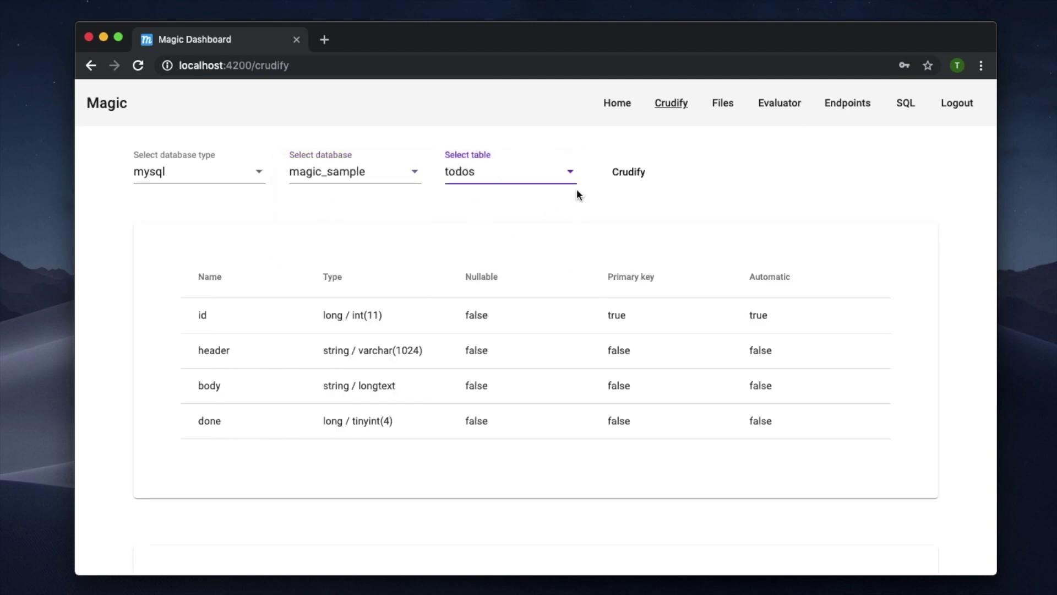
pyautogui.click(631, 171)
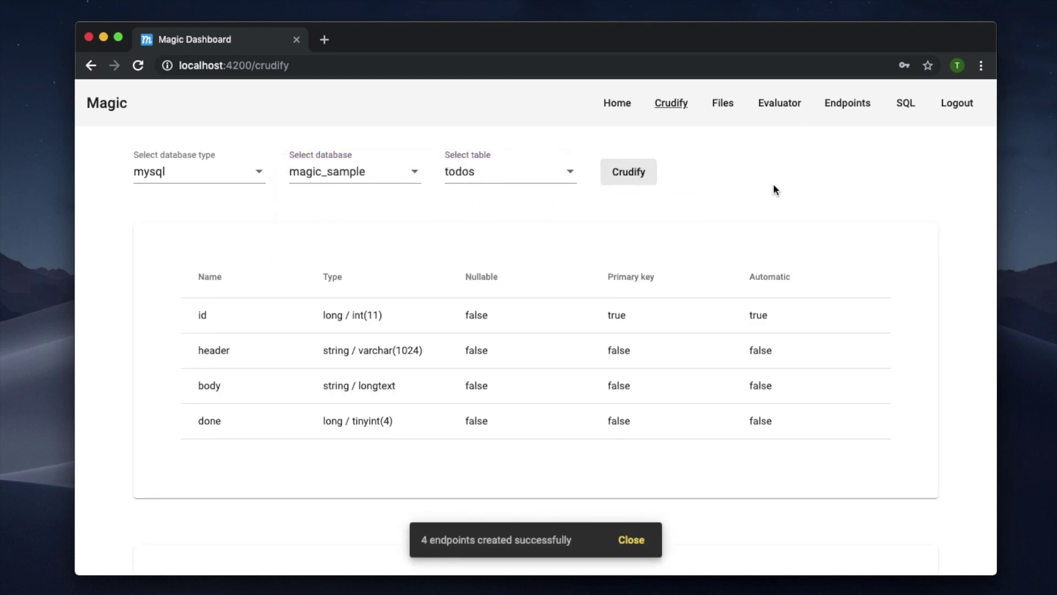
pyautogui.click(723, 104)
pyautogui.click(321, 382)
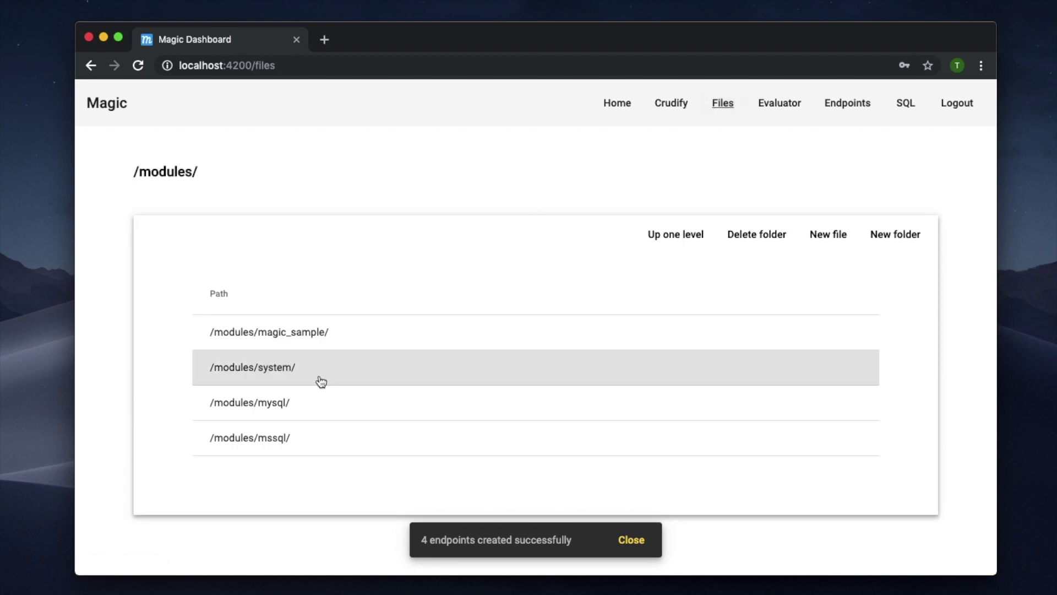
# Open /modules/magic_sample/todos.get.hl in the code editor and look over its contents
pyautogui.click(339, 352)
pyautogui.scroll(-1, 341, 352)
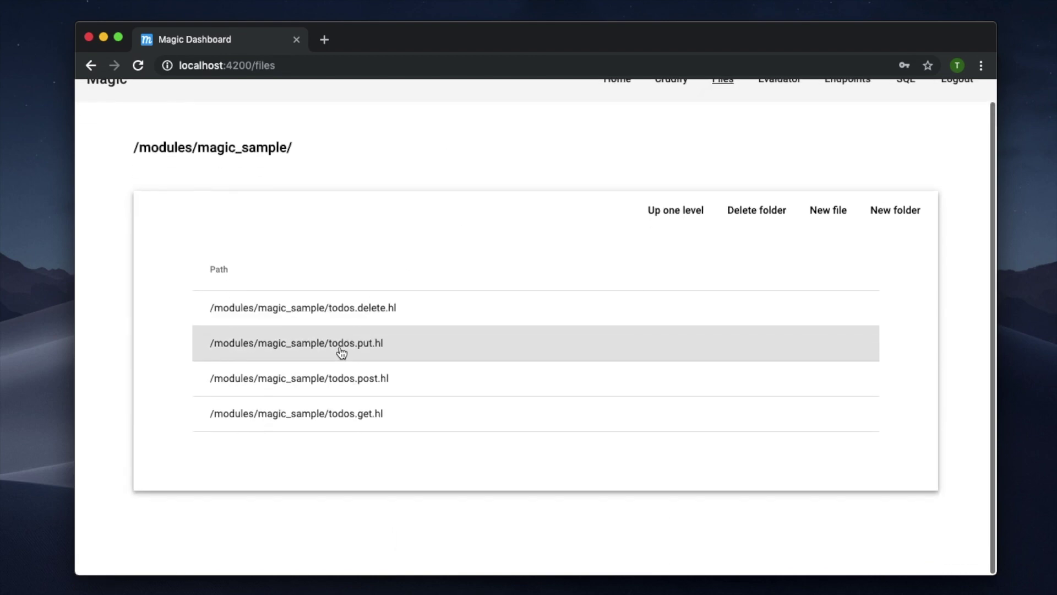
pyautogui.click(380, 424)
pyautogui.scroll(-10, 379, 421)
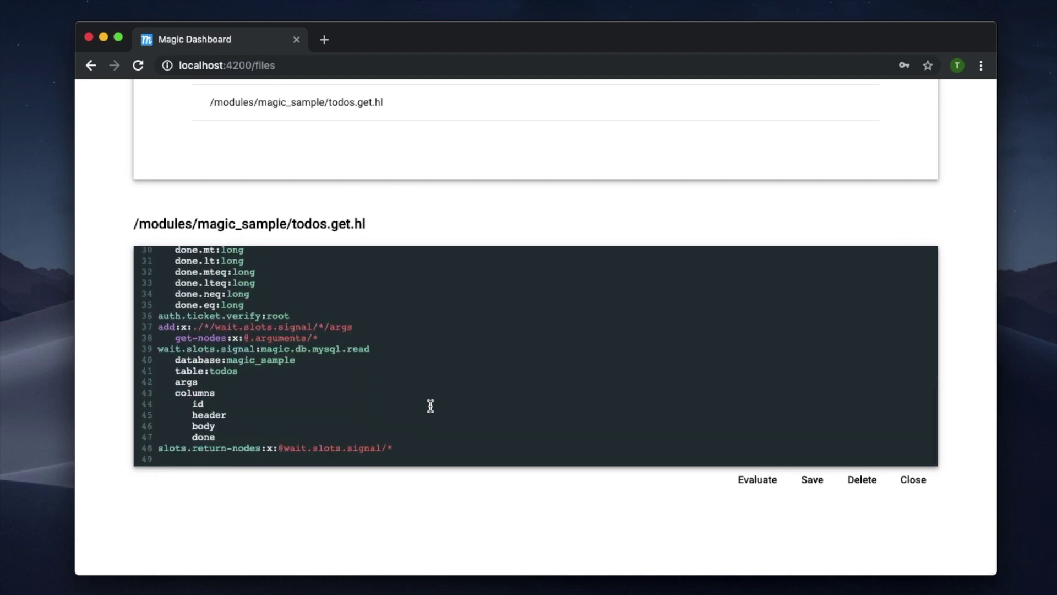
pyautogui.scroll(10, 431, 405)
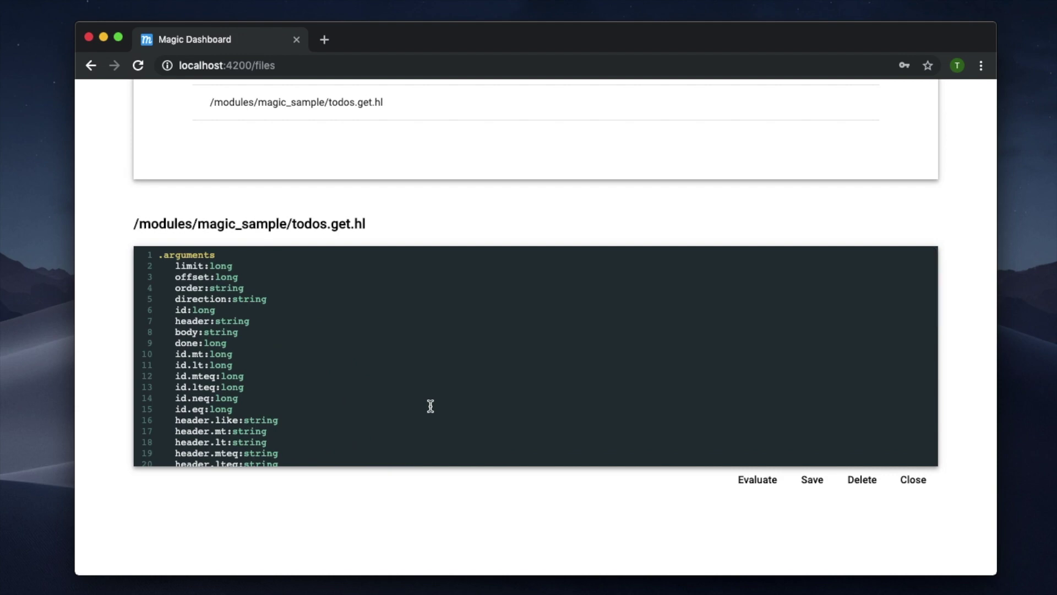
pyautogui.scroll(-10, 431, 405)
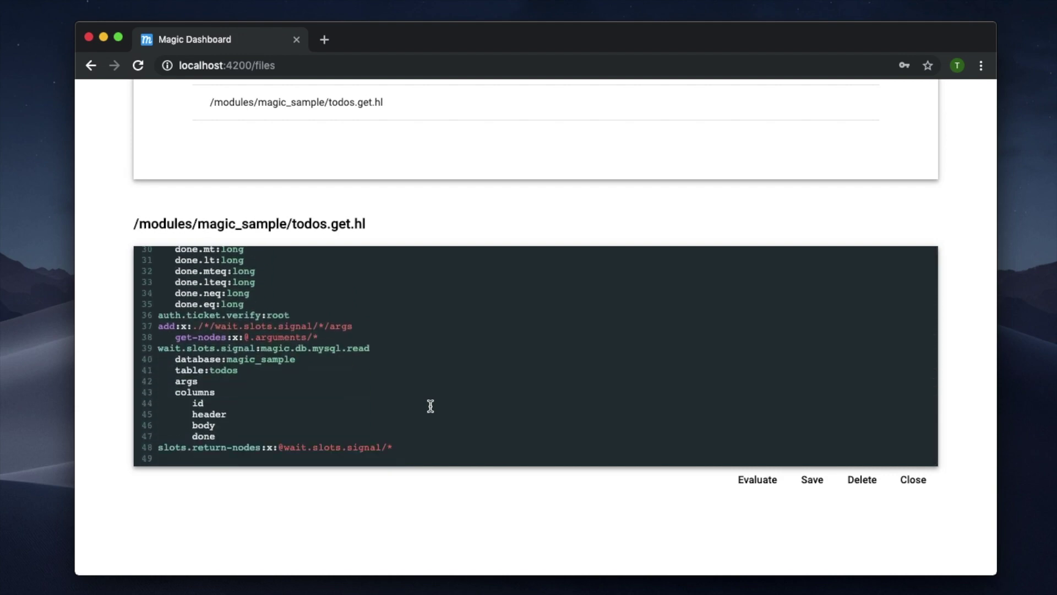
pyautogui.scroll(10, 431, 406)
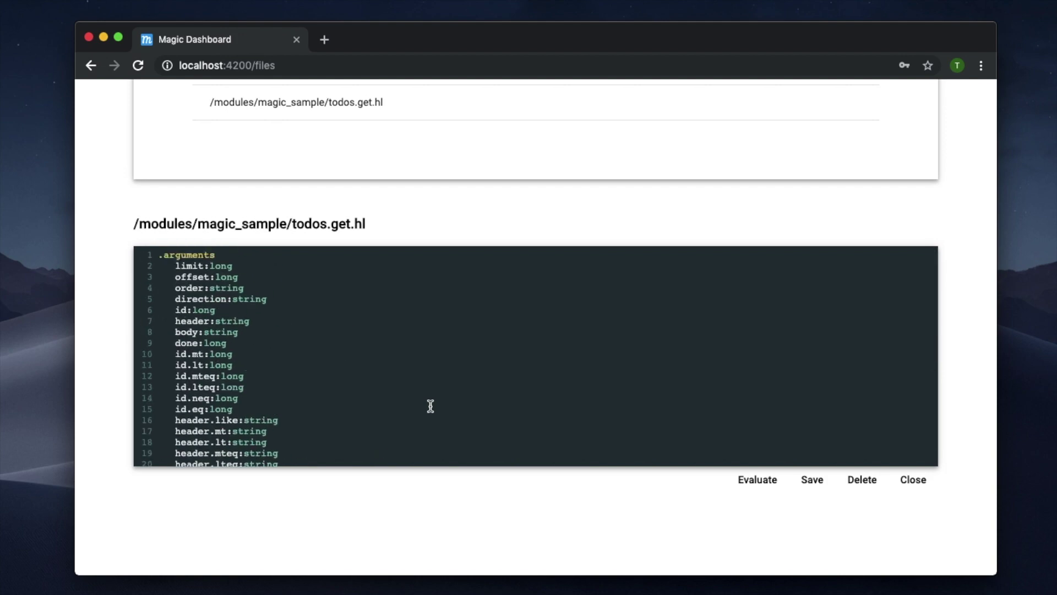
pyautogui.scroll(-10, 431, 405)
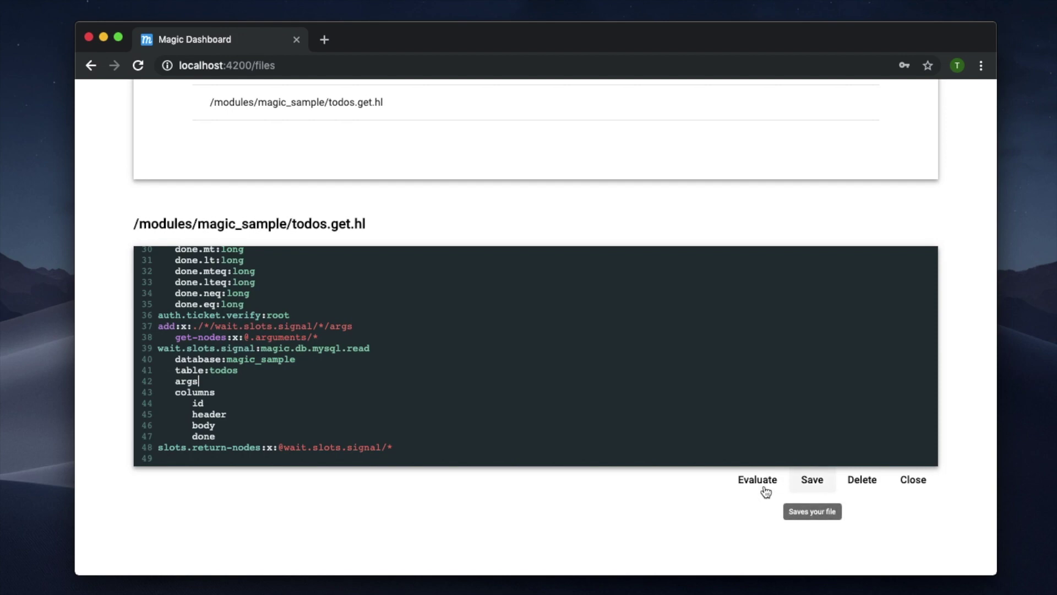
pyautogui.scroll(10, 703, 401)
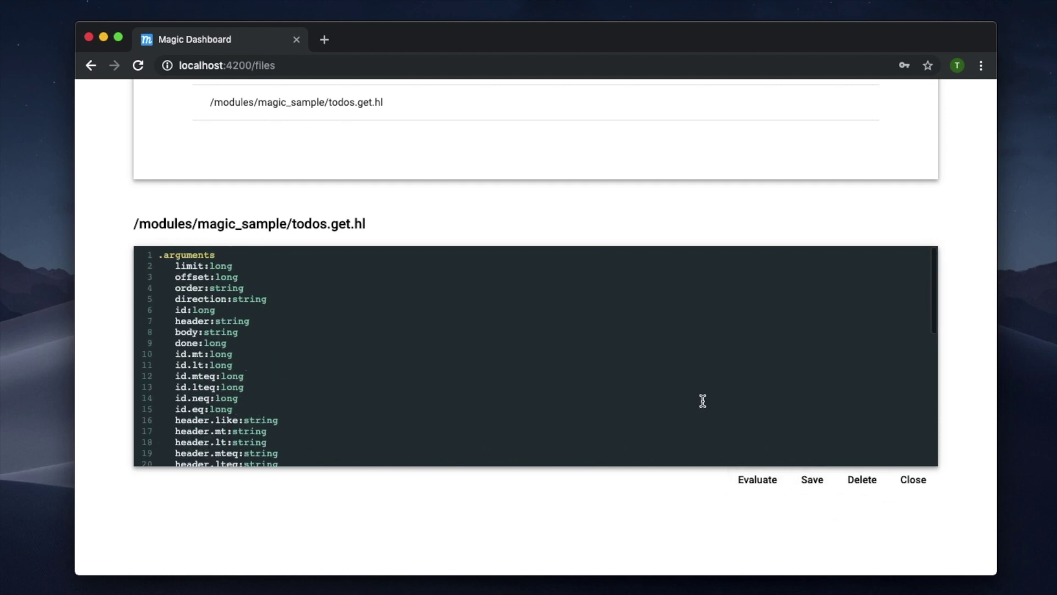
pyautogui.scroll(2, 720, 201)
pyautogui.scroll(-2, 720, 200)
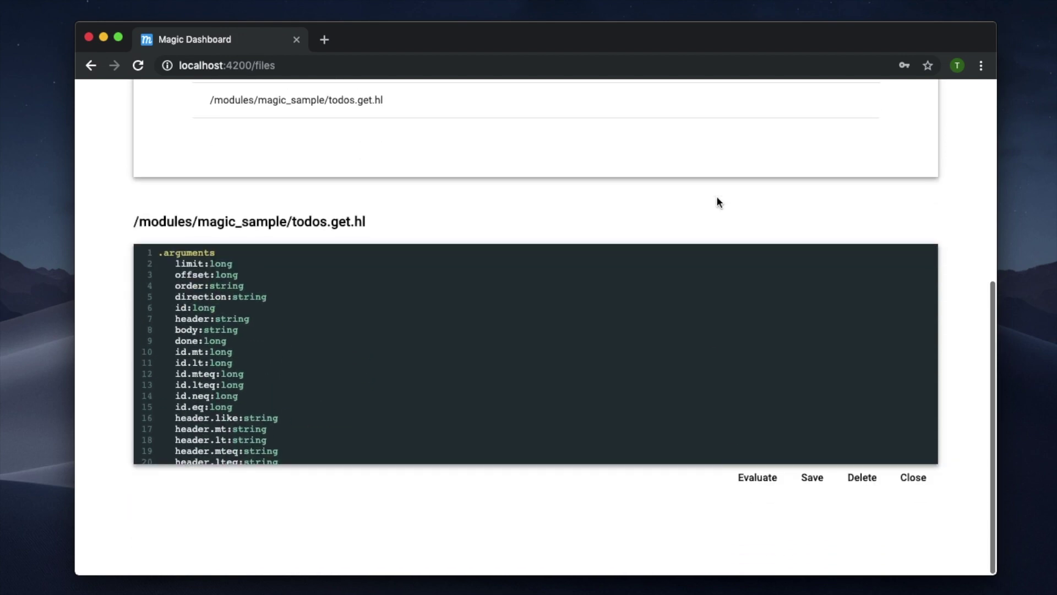
# Insert a blank line after header:string and bring up the autocomplete suggestions
pyautogui.click(444, 316)
pyautogui.press('Return')
pyautogui.hotkey('ctrl', 'space')
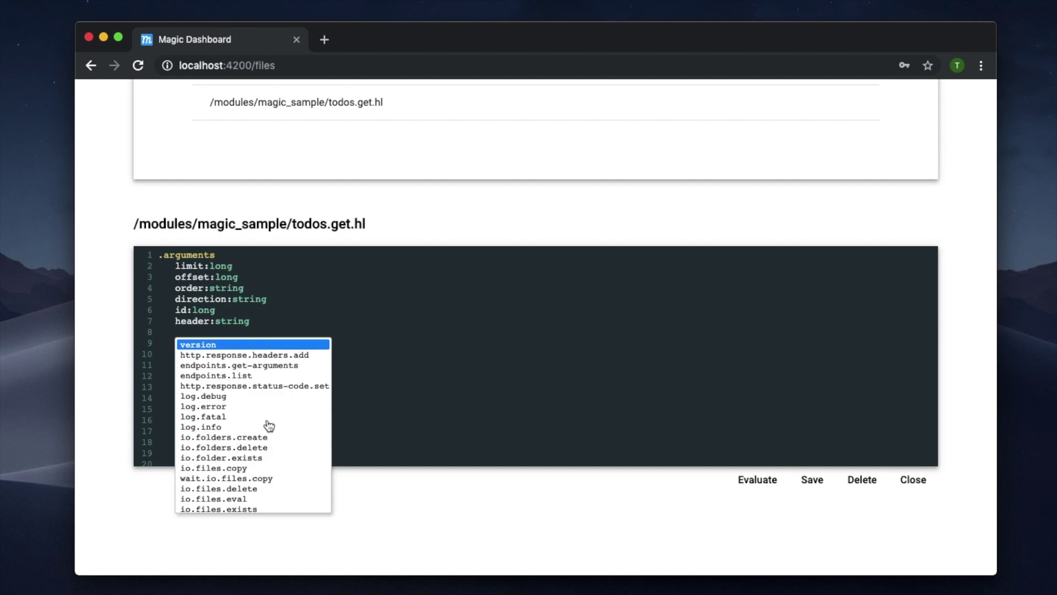
pyautogui.scroll(-15, 240, 440)
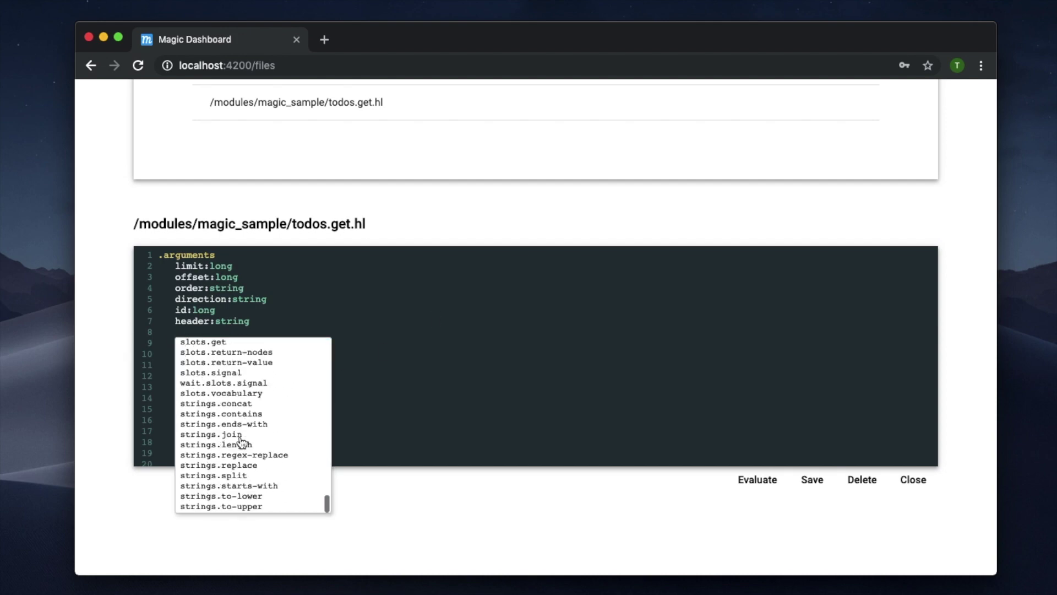
pyautogui.scroll(15, 239, 440)
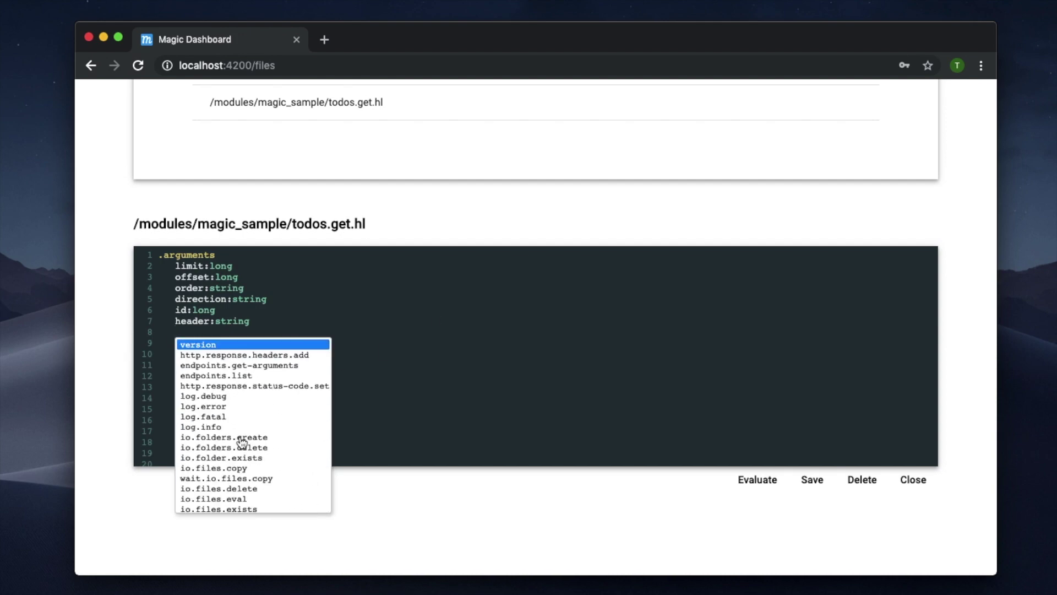